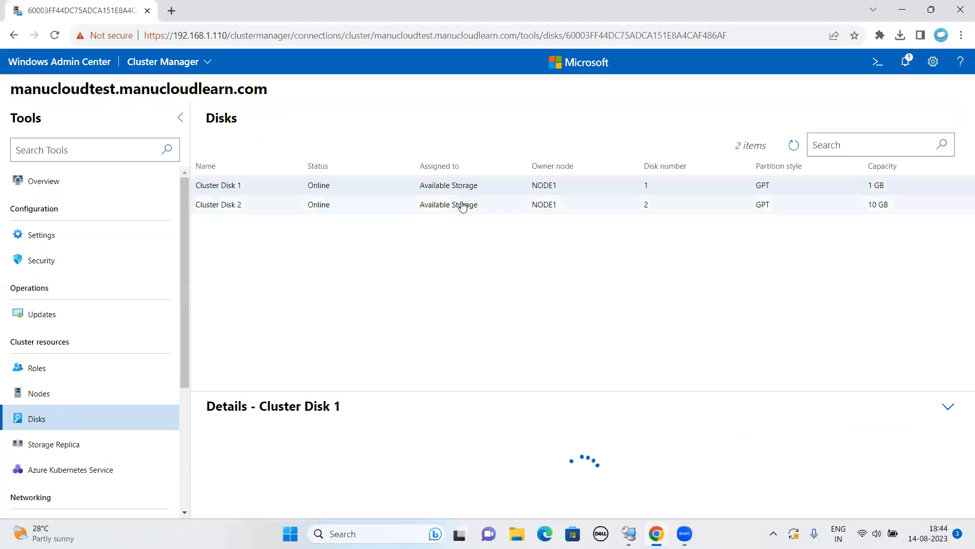
Switch to Remote Desktop Connection Manager and start configuring the quorum settings of the manucloudtest cluster in Failover Cluster Manager, passing the introduction page.
{"action": "left_click", "coordinate": [629, 534]}
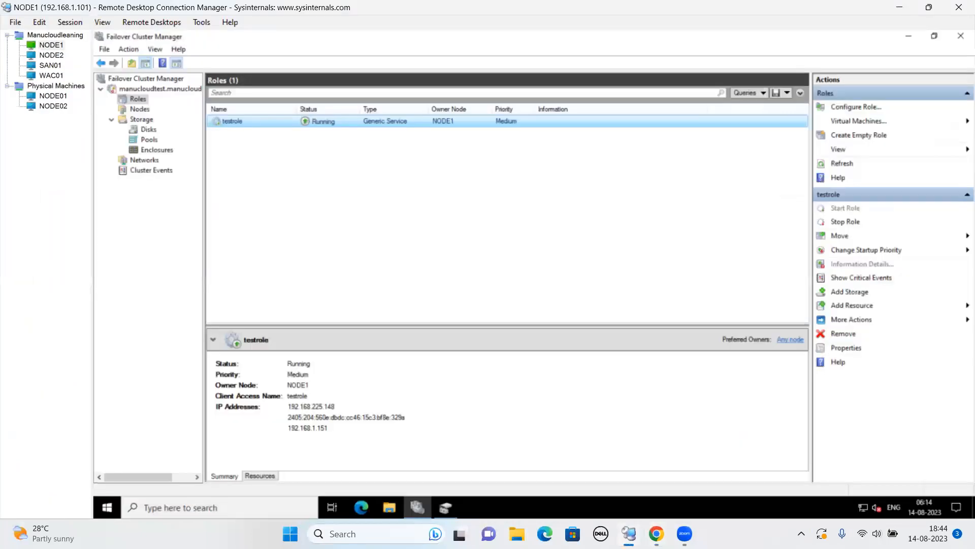
{"action": "right_click", "coordinate": [141, 90]}
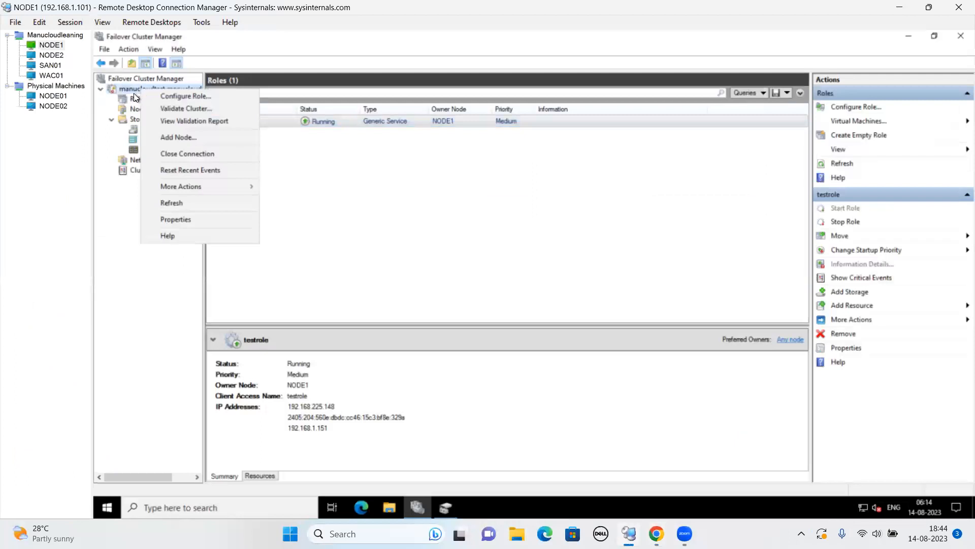
{"action": "mouse_move", "coordinate": [182, 186]}
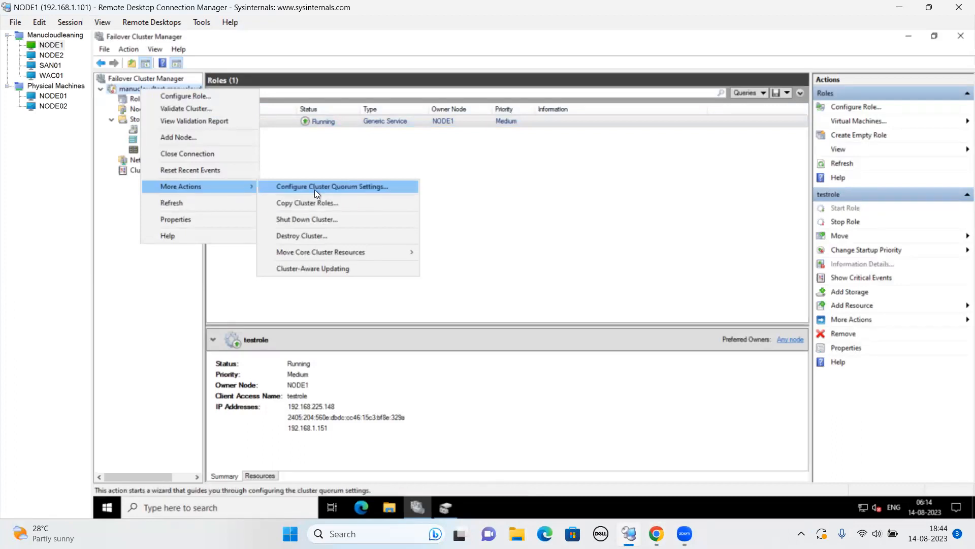
{"action": "left_click", "coordinate": [343, 190]}
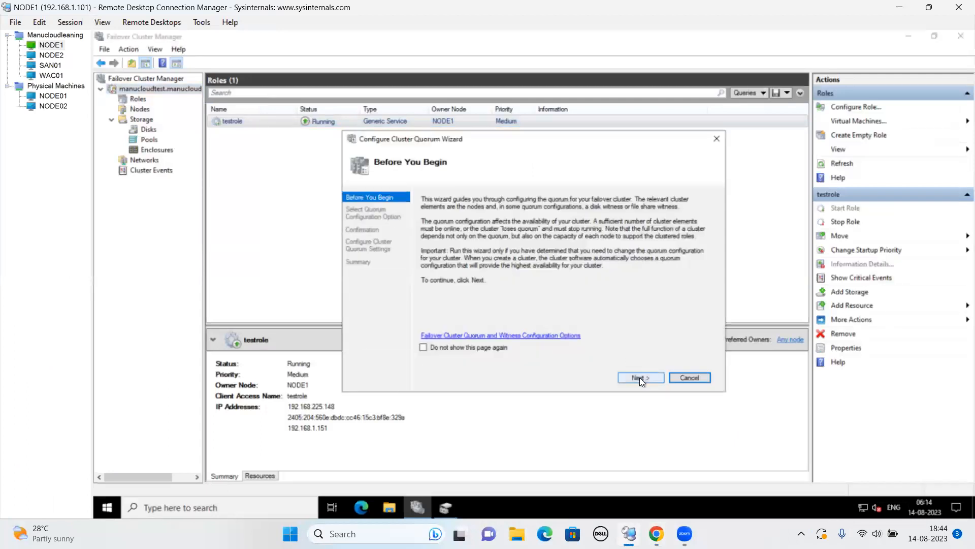
{"action": "left_click", "coordinate": [639, 377]}
{"action": "left_click_drag", "start_coordinate": [496, 139], "coordinate": [492, 118]}
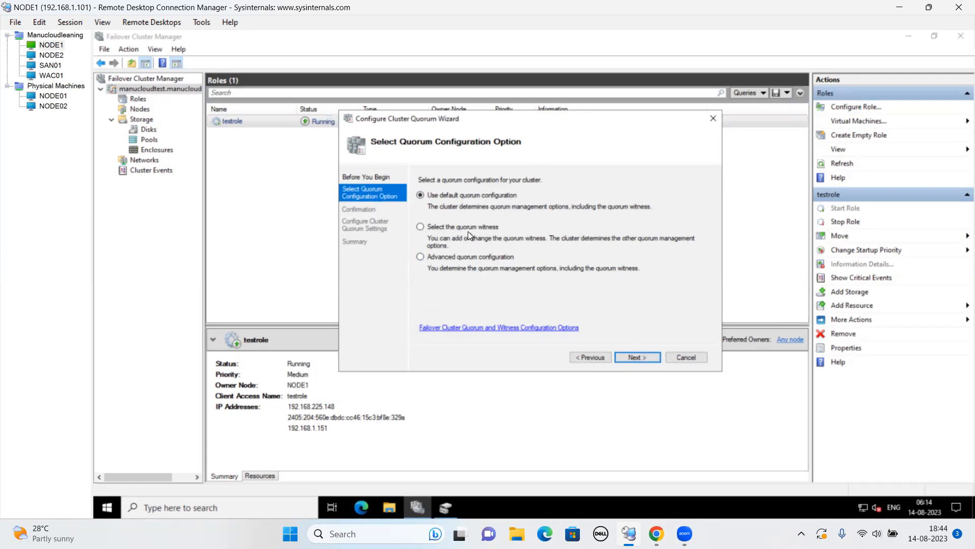
{"action": "left_click", "coordinate": [471, 257]}
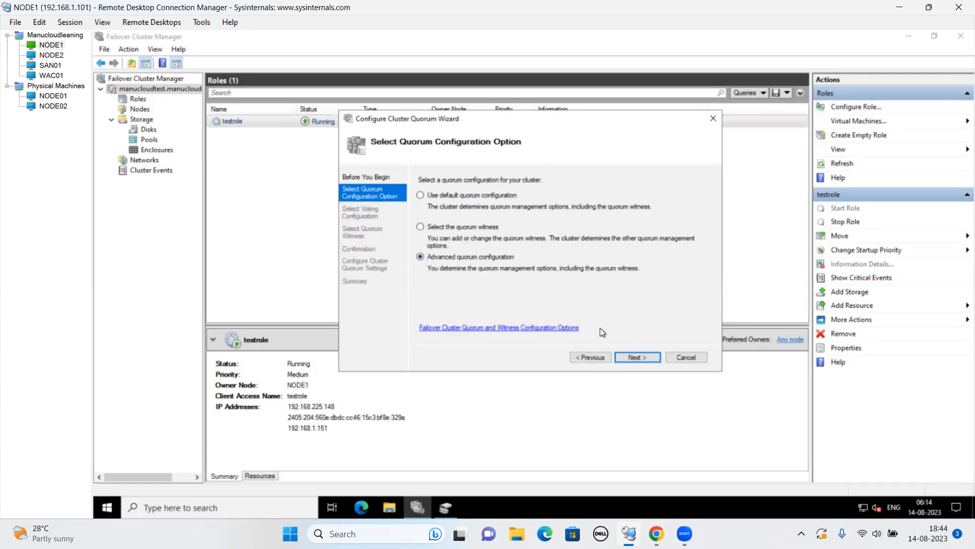
{"action": "left_click", "coordinate": [637, 357]}
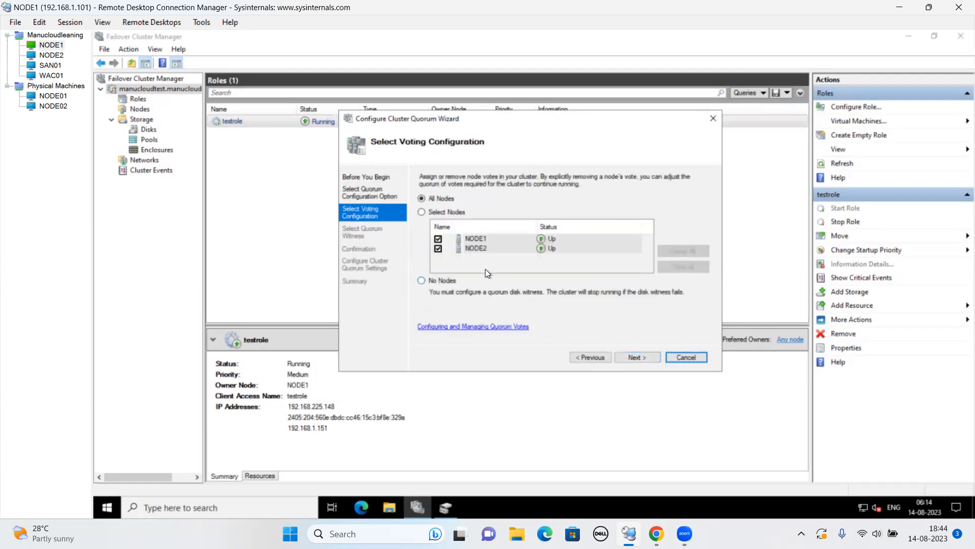
{"action": "left_click", "coordinate": [583, 358]}
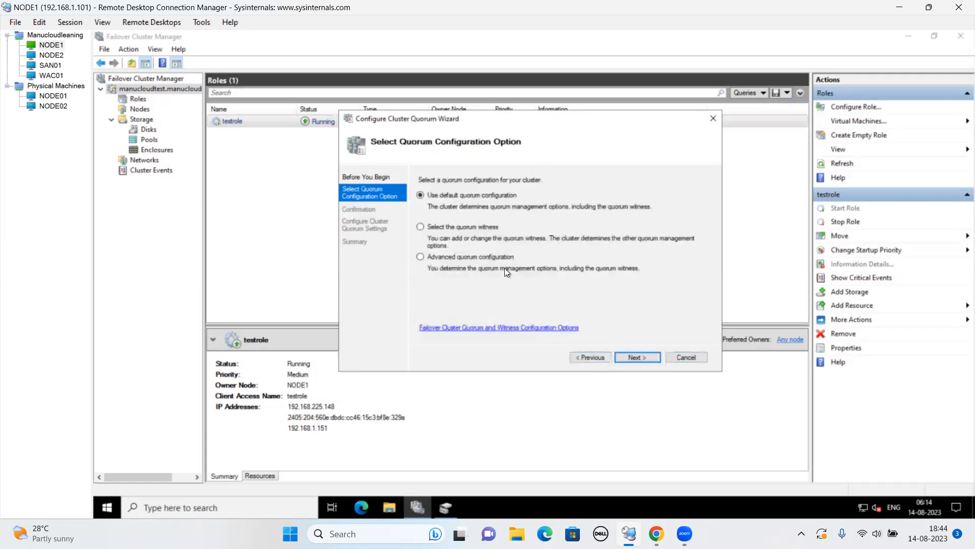
Choose to select the quorum witness and set the witness type to a disk witness.
{"action": "left_click", "coordinate": [479, 227]}
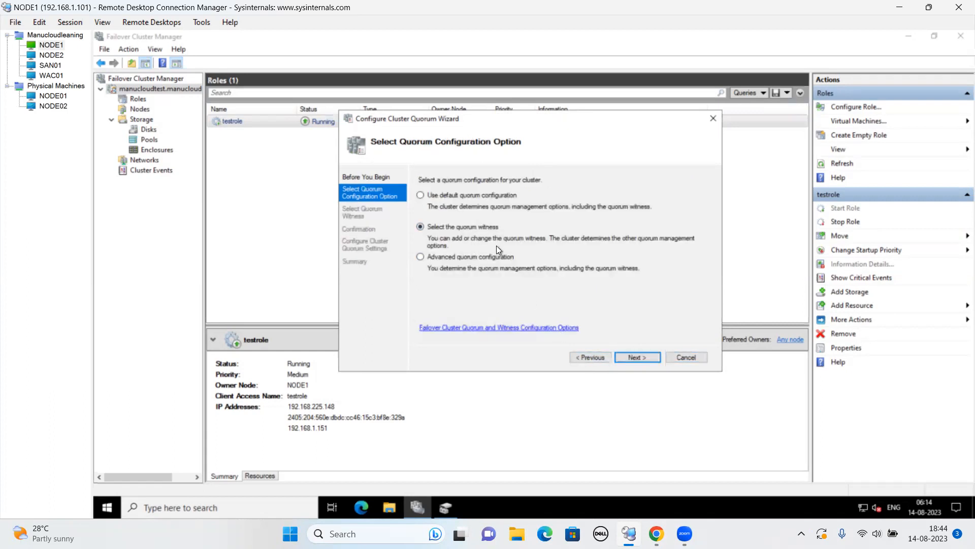
{"action": "left_click", "coordinate": [632, 358]}
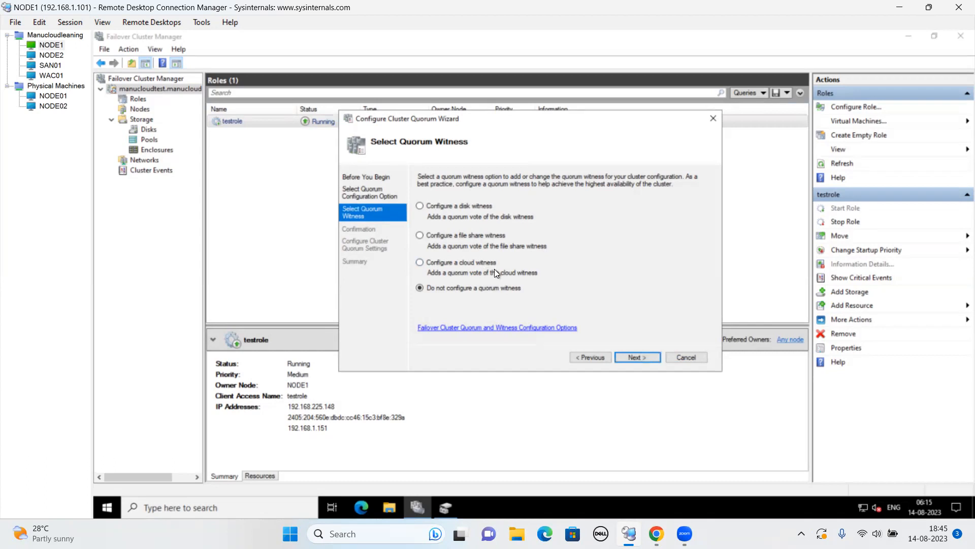
{"action": "left_click", "coordinate": [477, 205]}
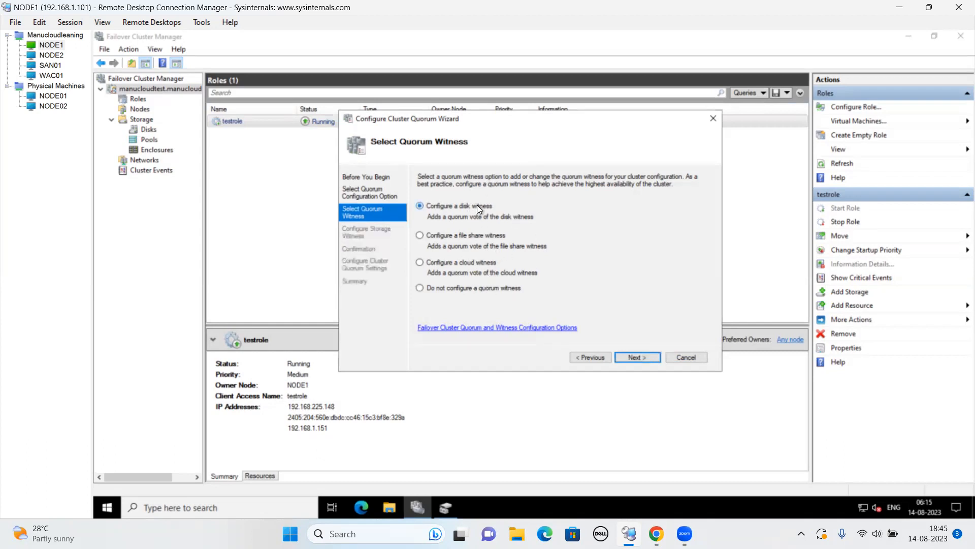
{"action": "left_click", "coordinate": [635, 358]}
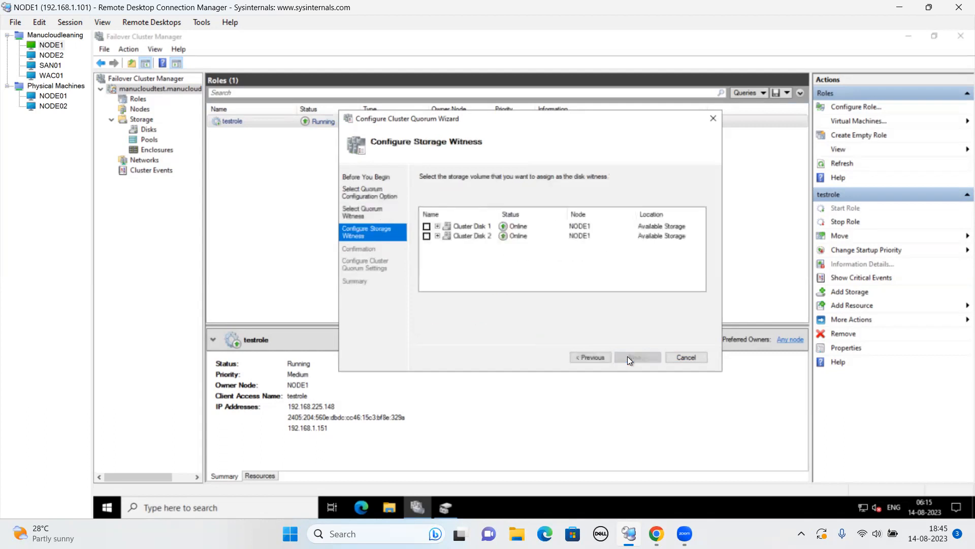
Assign Cluster Disk 1 as the disk witness, checking its volume details, and complete the quorum wizard.
{"action": "left_click", "coordinate": [427, 227]}
{"action": "left_click", "coordinate": [440, 226]}
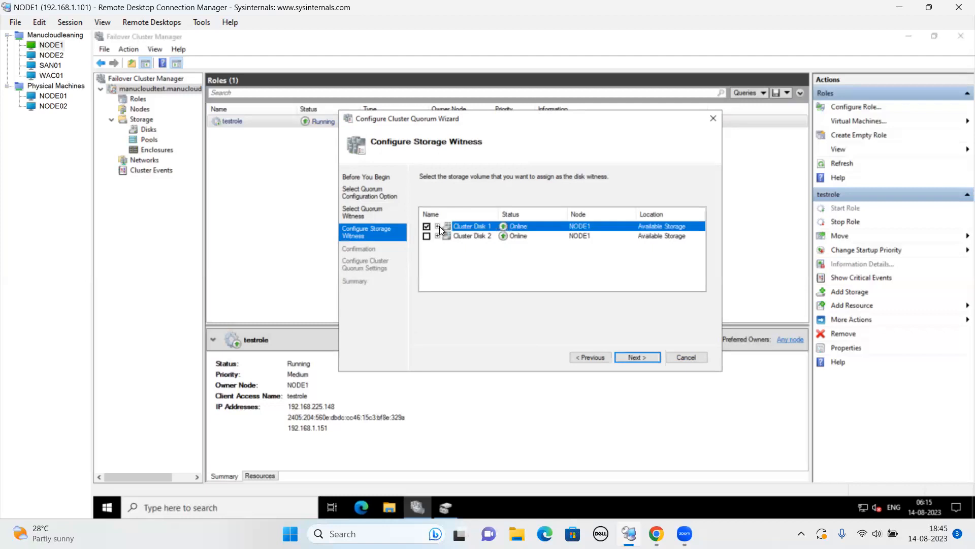
{"action": "left_click", "coordinate": [437, 226]}
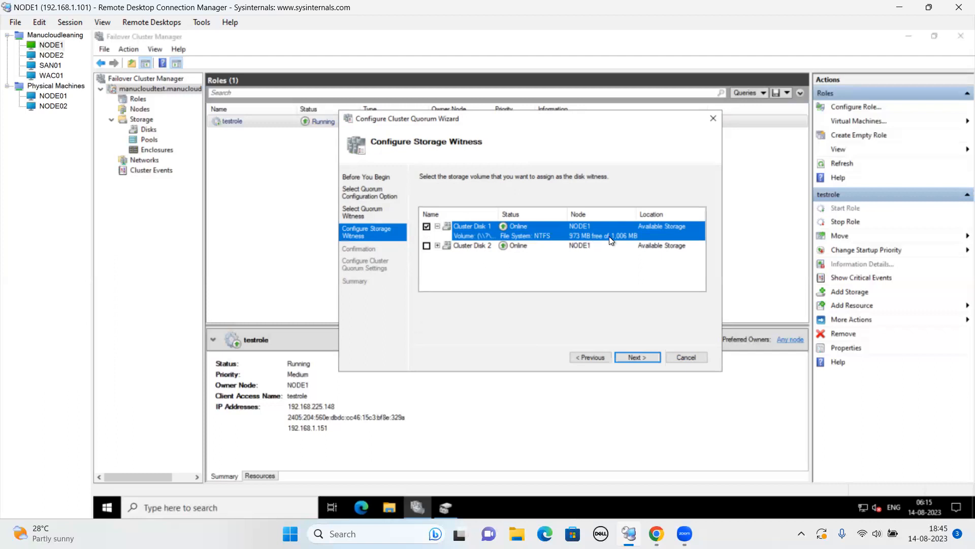
{"action": "left_click", "coordinate": [638, 355]}
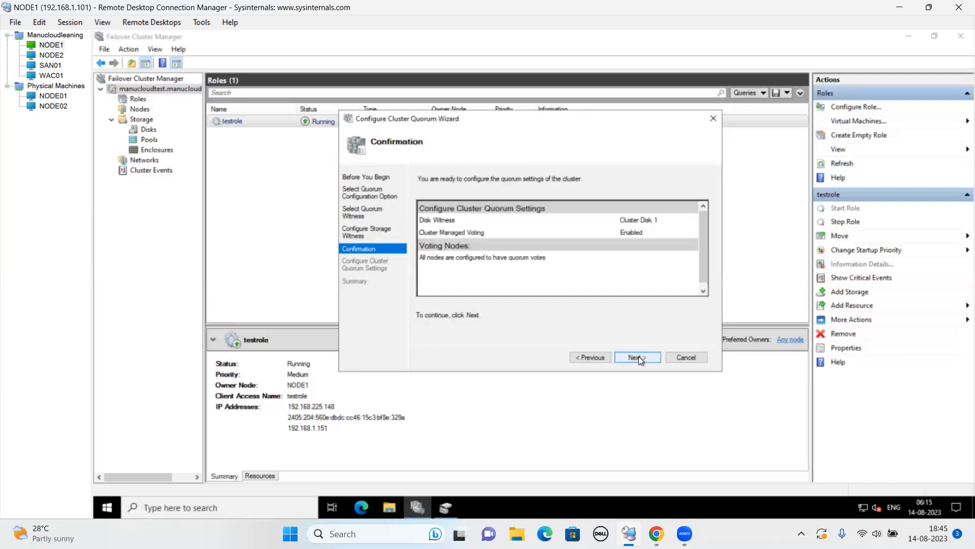
{"action": "left_click", "coordinate": [647, 358]}
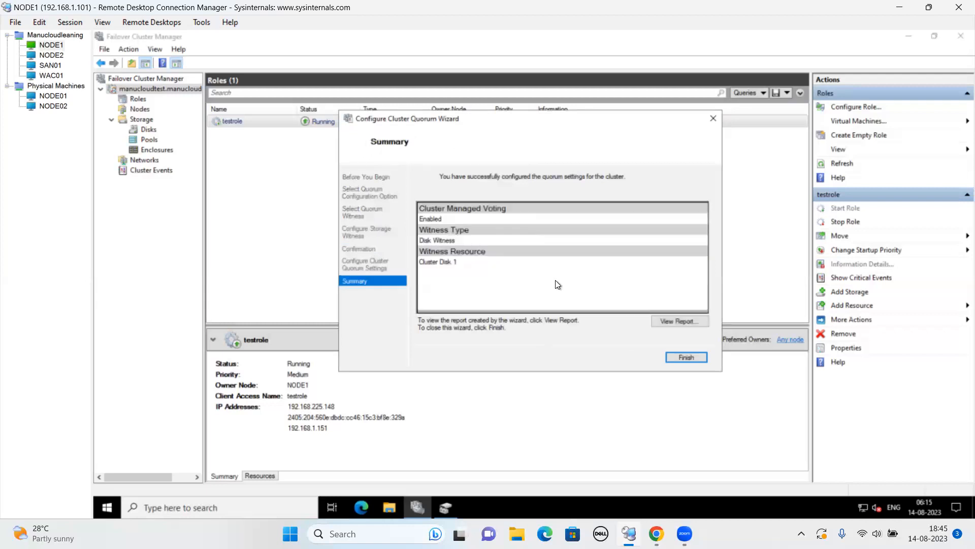
{"action": "left_click", "coordinate": [690, 358]}
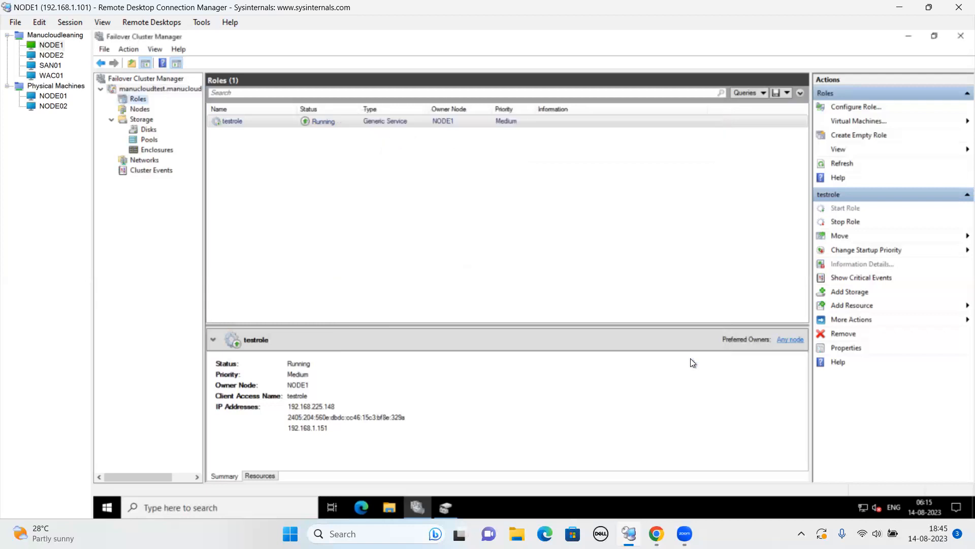
Check the disk witness assignment in the cluster's disk list and in the cluster summary.
{"action": "left_click", "coordinate": [145, 110]}
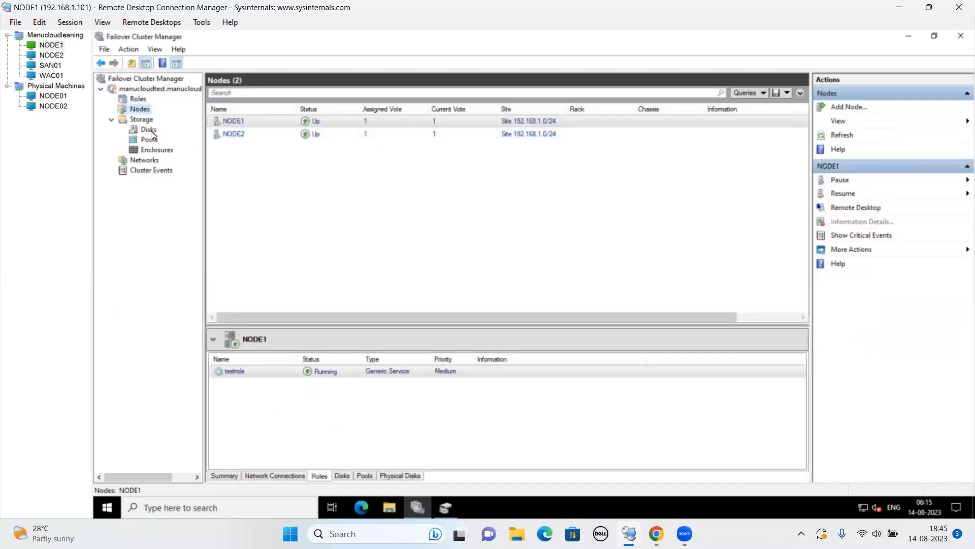
{"action": "left_click", "coordinate": [151, 131]}
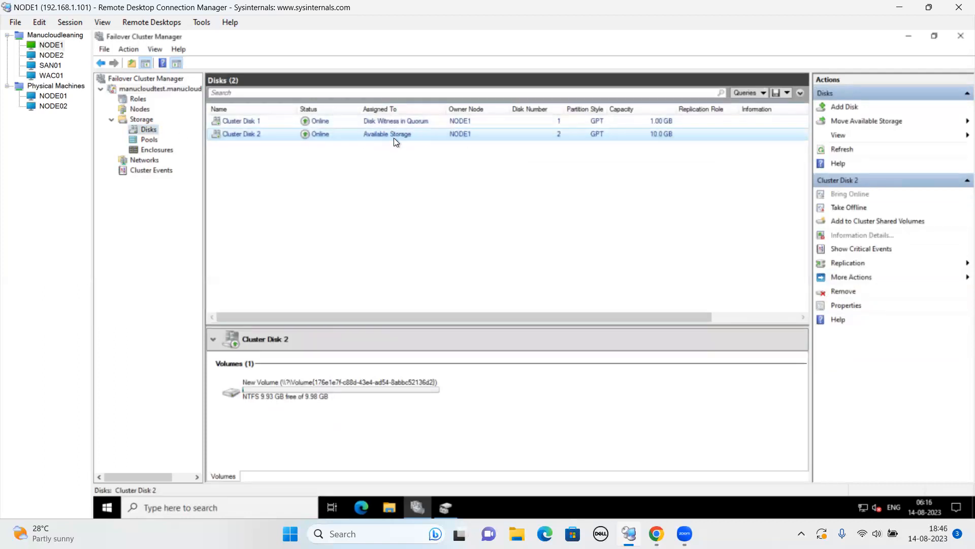
{"action": "left_click", "coordinate": [396, 121]}
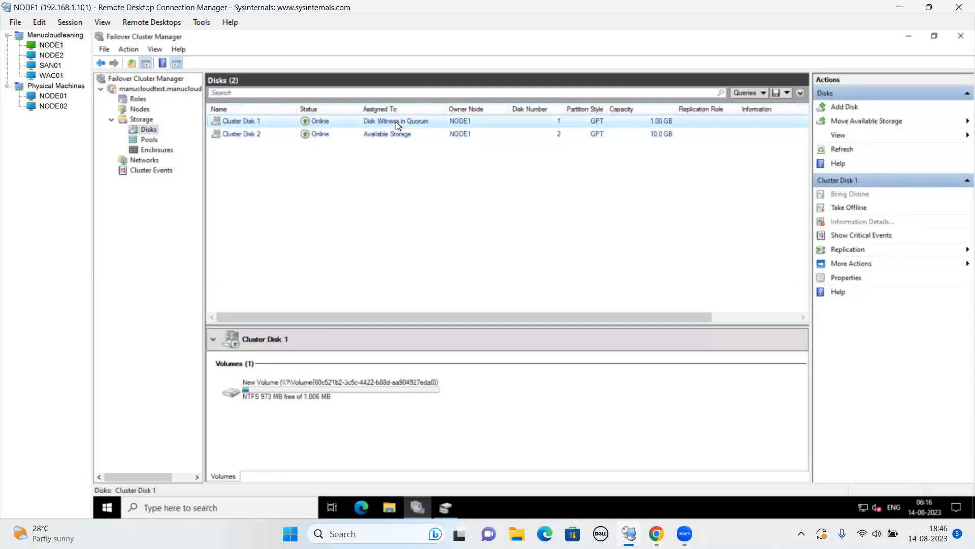
{"action": "right_click", "coordinate": [398, 125]}
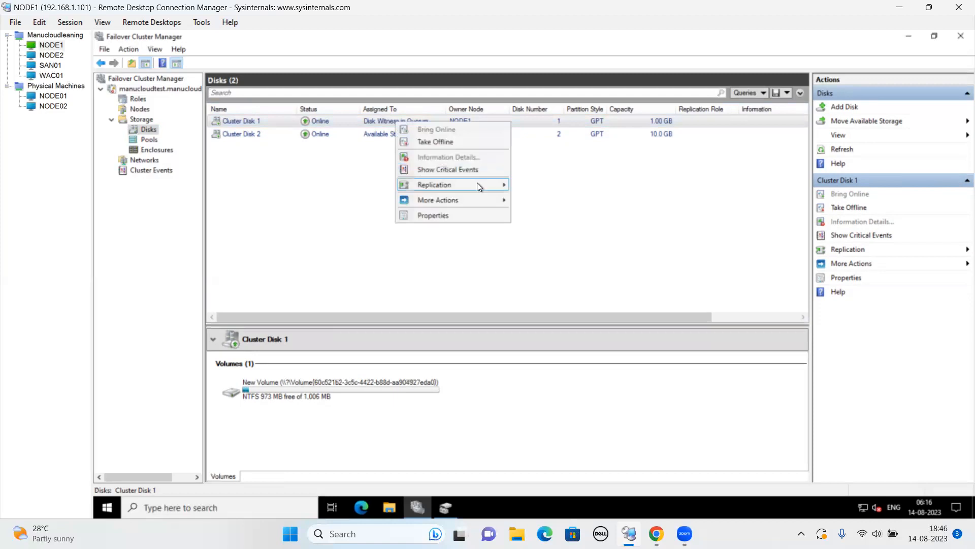
{"action": "mouse_move", "coordinate": [477, 198]}
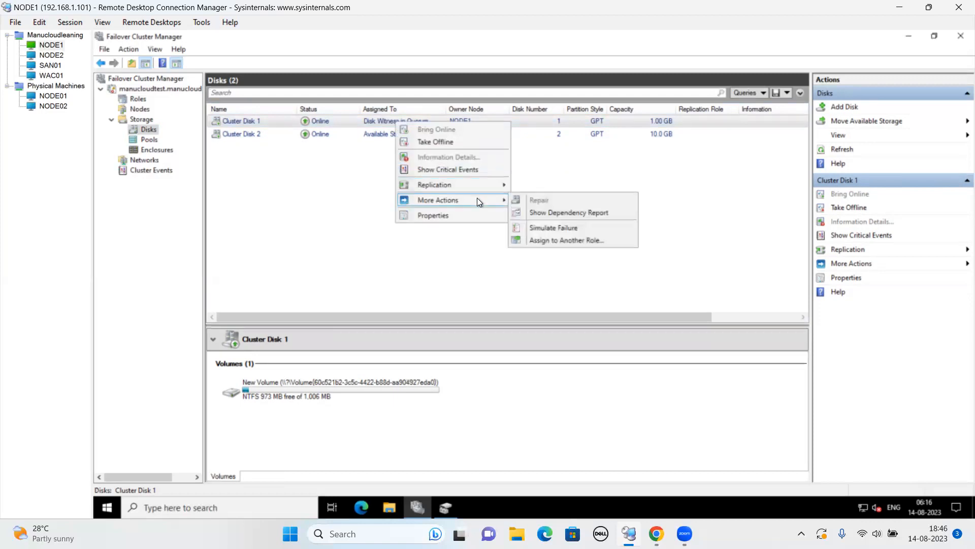
{"action": "left_click", "coordinate": [334, 134]}
{"action": "left_click", "coordinate": [333, 132]}
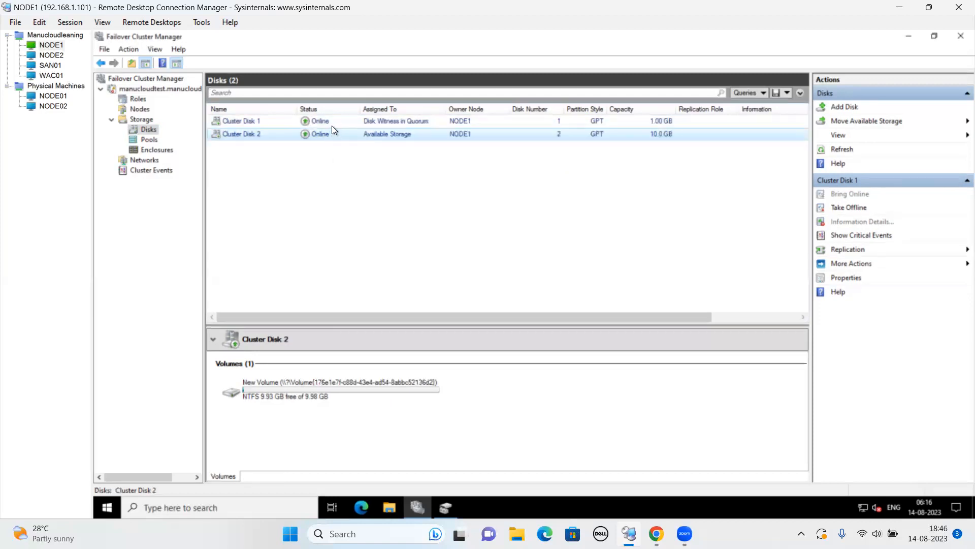
{"action": "left_click", "coordinate": [332, 124]}
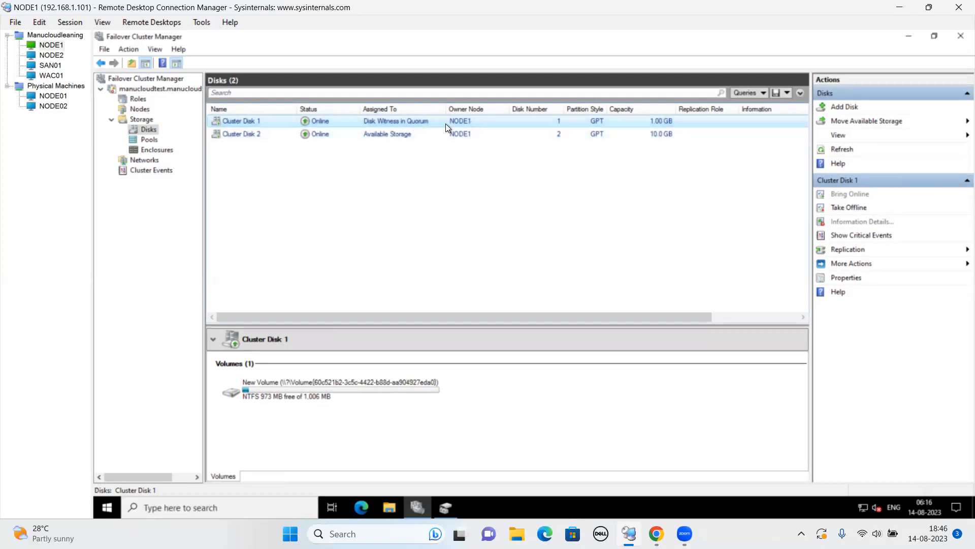
{"action": "right_click", "coordinate": [156, 90]}
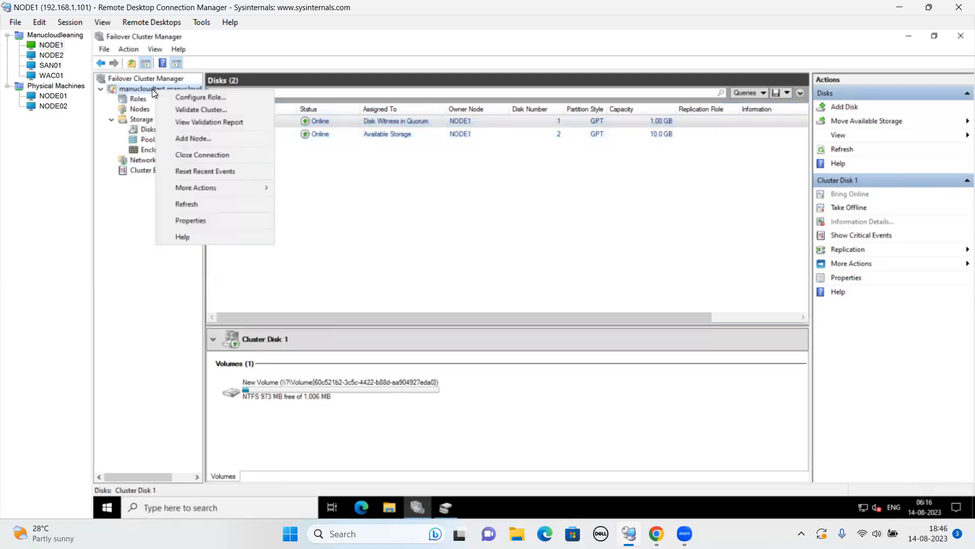
{"action": "left_click", "coordinate": [151, 90]}
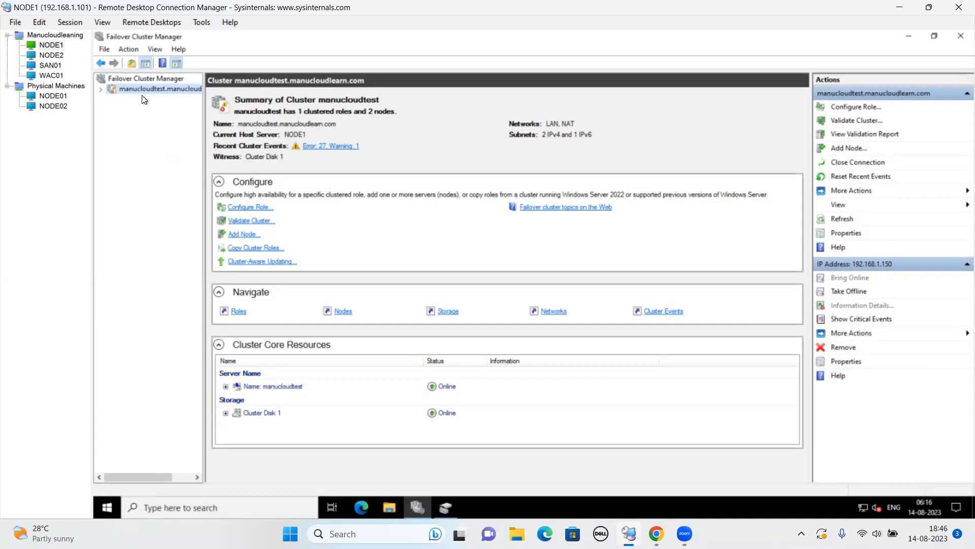
Pause cluster node NODE1 without draining its roles.
{"action": "left_click", "coordinate": [101, 90]}
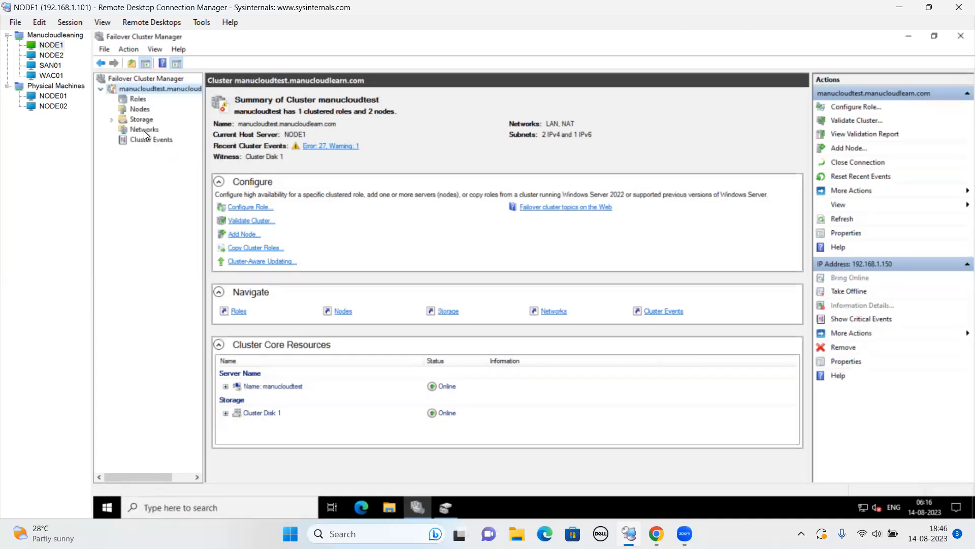
{"action": "left_click", "coordinate": [141, 107]}
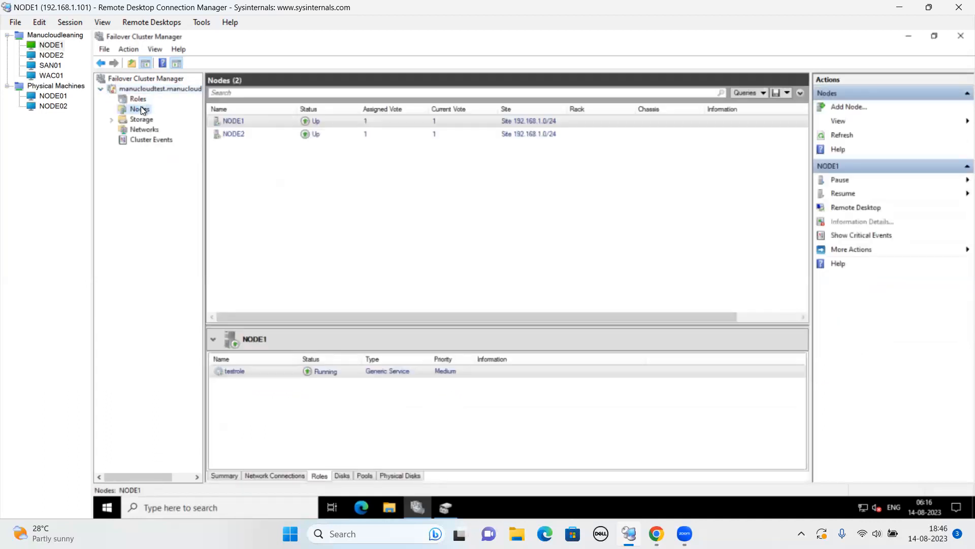
{"action": "right_click", "coordinate": [246, 121]}
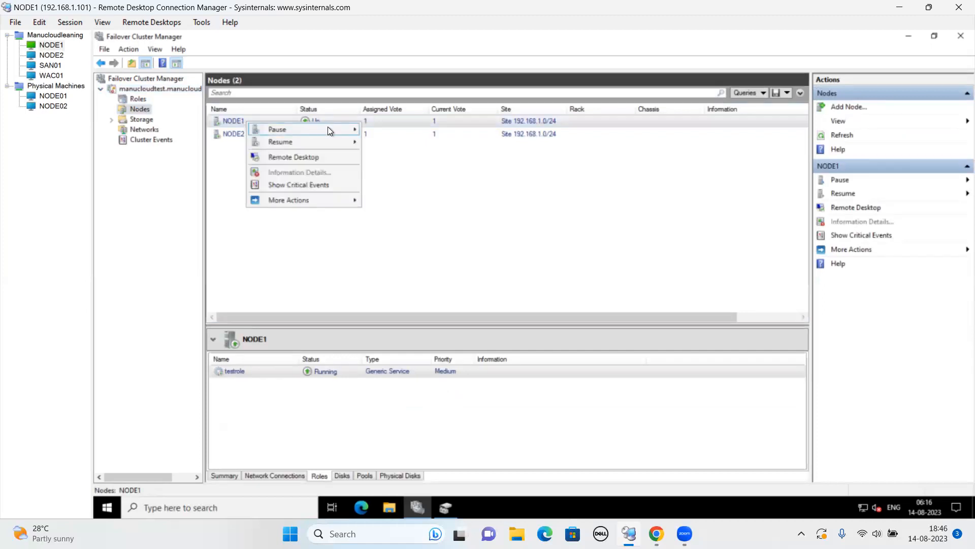
{"action": "mouse_move", "coordinate": [322, 129]}
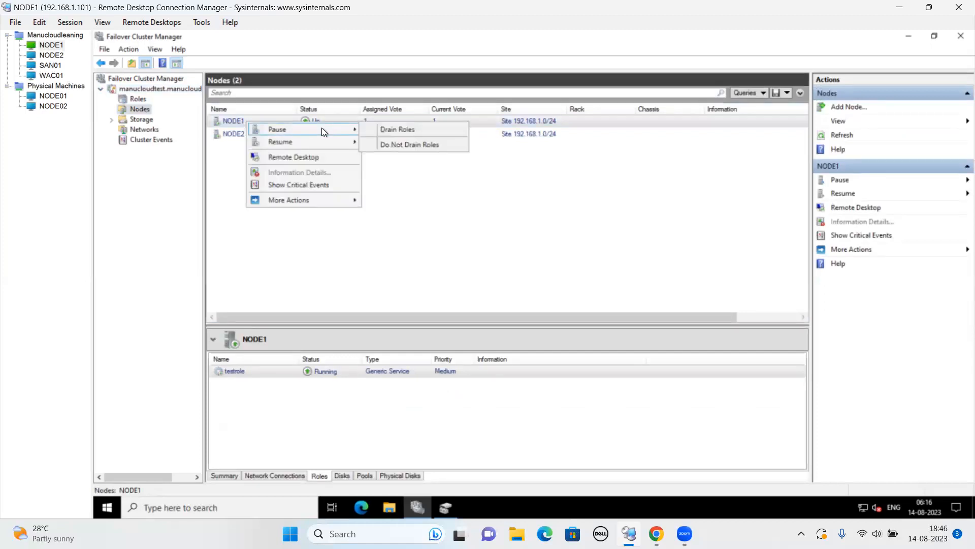
{"action": "left_click", "coordinate": [441, 146]}
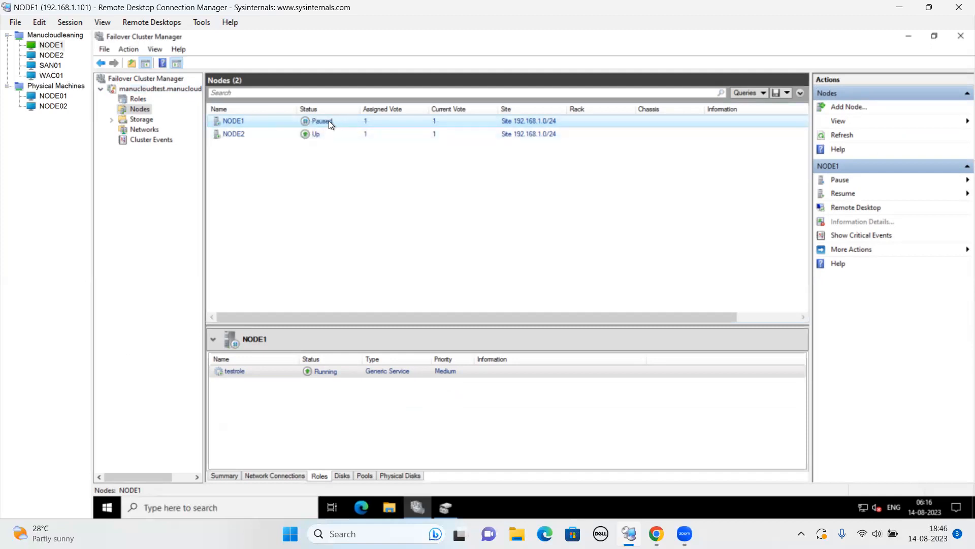
Check the owner node of testrole, the status of the cluster nodes and the owner of the cluster disks.
{"action": "left_click", "coordinate": [139, 97]}
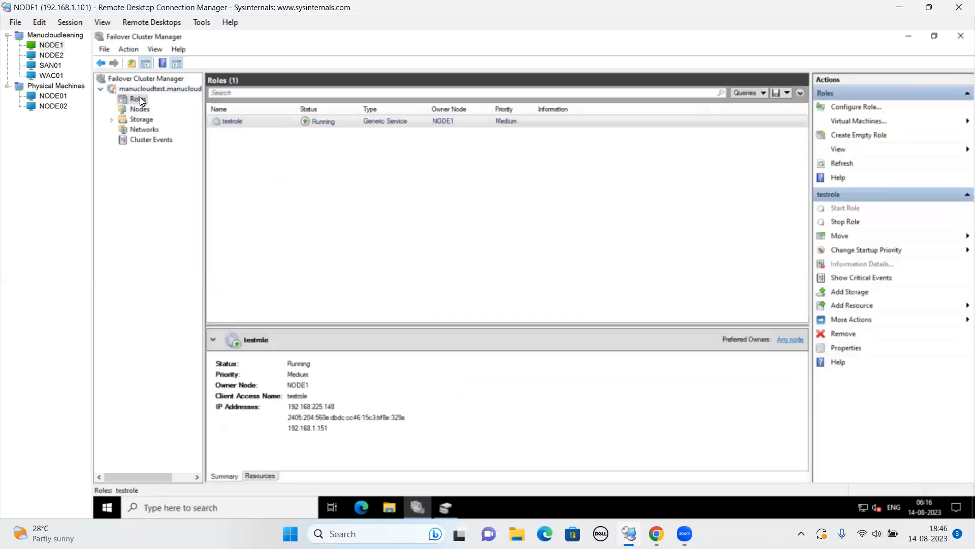
{"action": "left_click", "coordinate": [432, 123]}
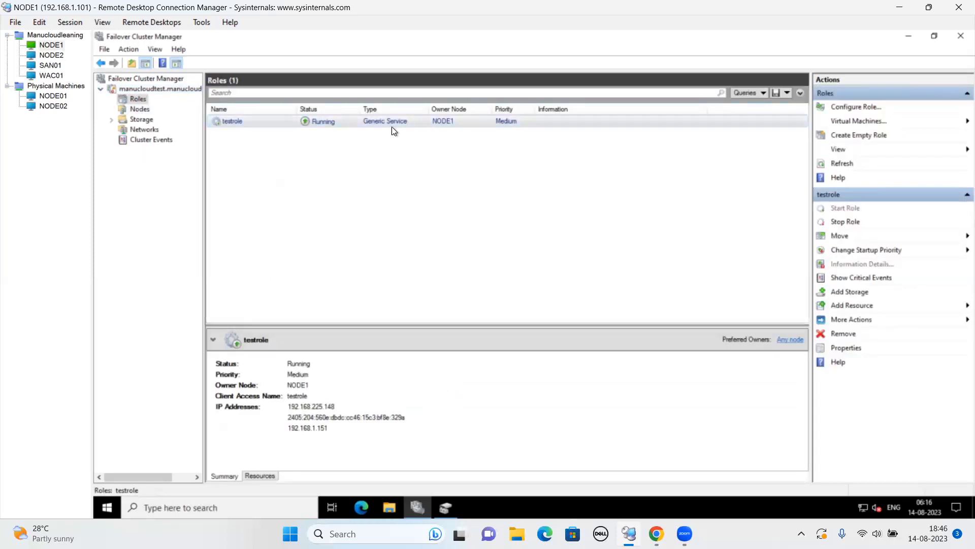
{"action": "left_click", "coordinate": [142, 113]}
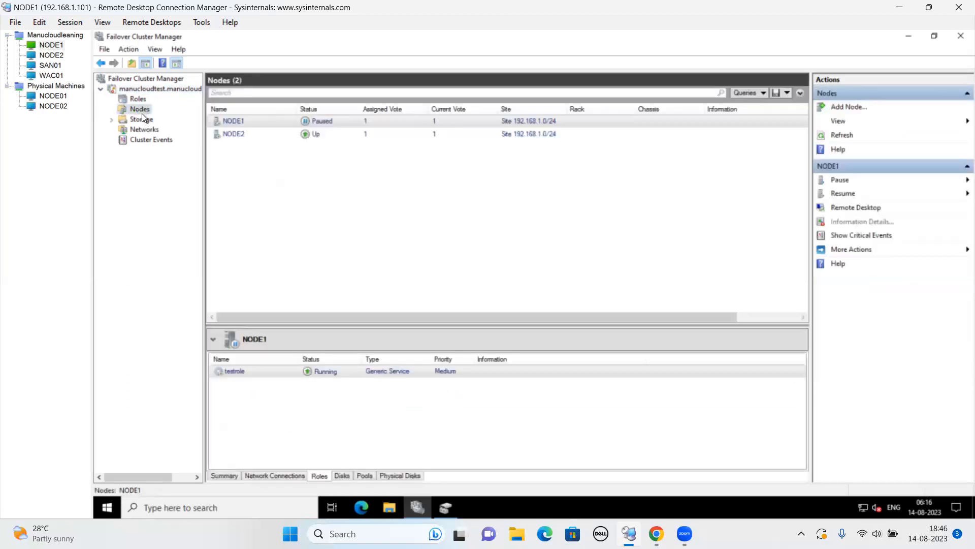
{"action": "left_click", "coordinate": [140, 121]}
{"action": "left_click", "coordinate": [145, 127]}
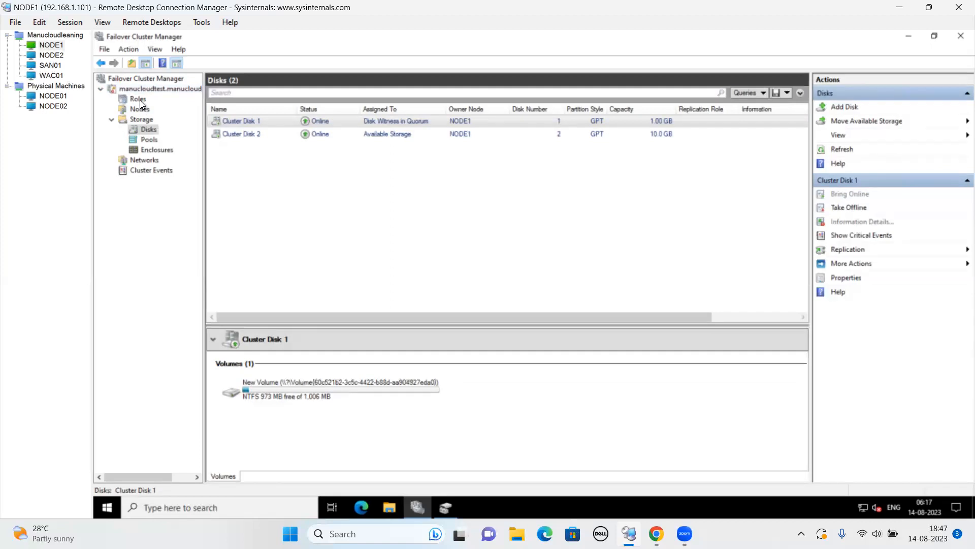
Resume the paused cluster node NODE1 without failing its roles back.
{"action": "left_click", "coordinate": [139, 100]}
{"action": "left_click", "coordinate": [139, 108]}
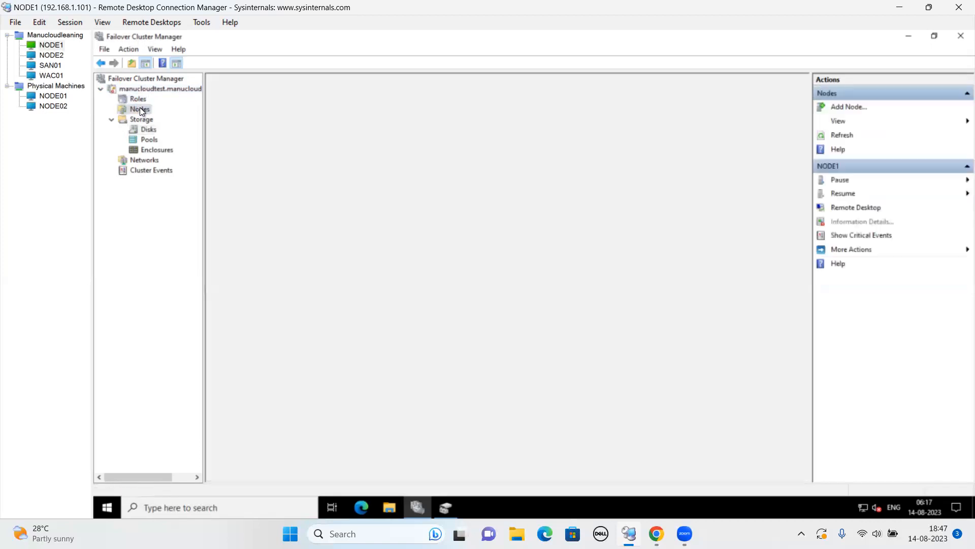
{"action": "right_click", "coordinate": [346, 121]}
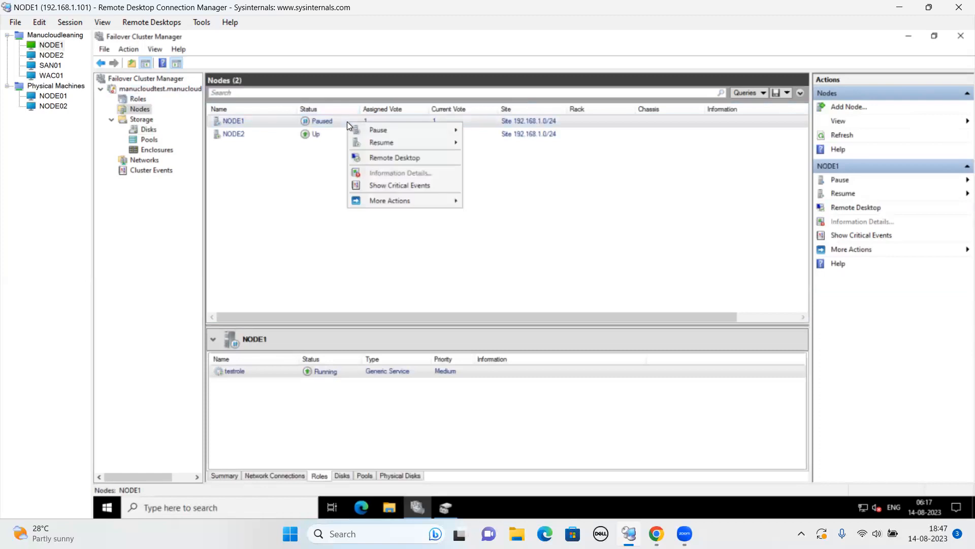
{"action": "mouse_move", "coordinate": [447, 130]}
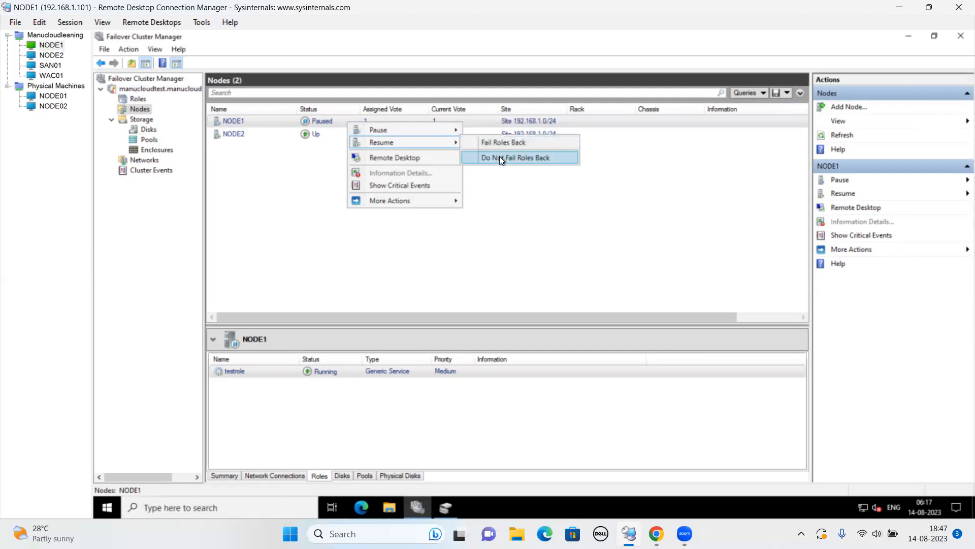
{"action": "left_click", "coordinate": [499, 157]}
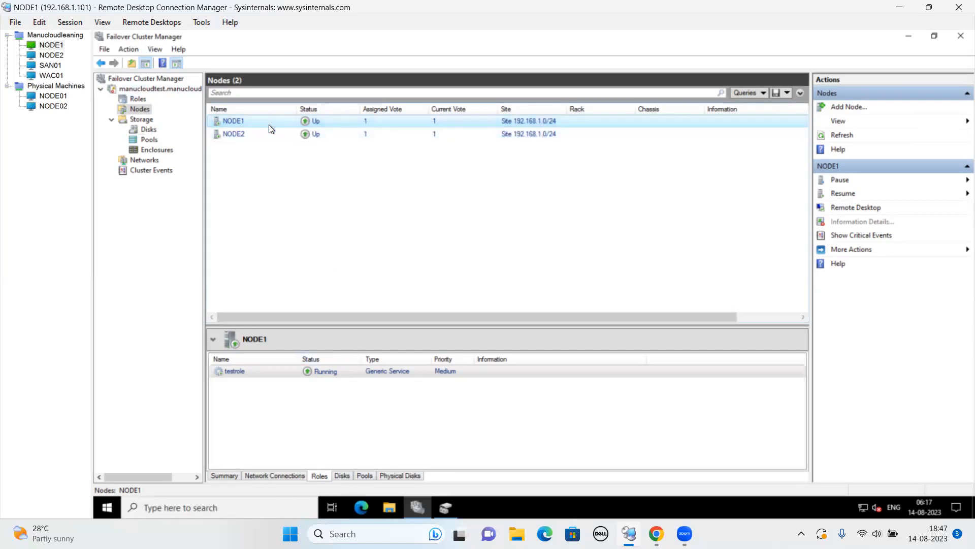
Check the disks listed for NODE1 and the actions offered for the volumes of Cluster Disk 1 and Cluster Disk 2.
{"action": "left_click", "coordinate": [341, 478]}
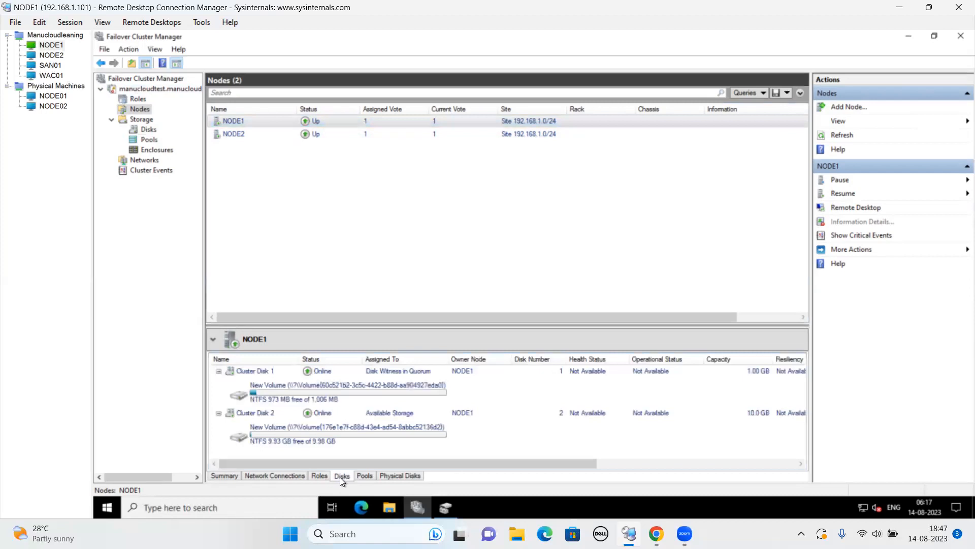
{"action": "right_click", "coordinate": [291, 387]}
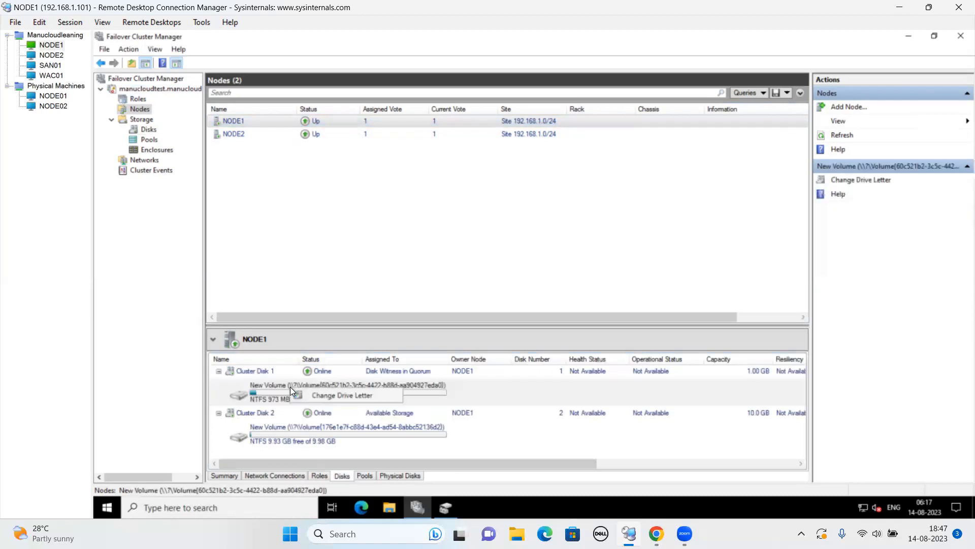
{"action": "left_click", "coordinate": [270, 388]}
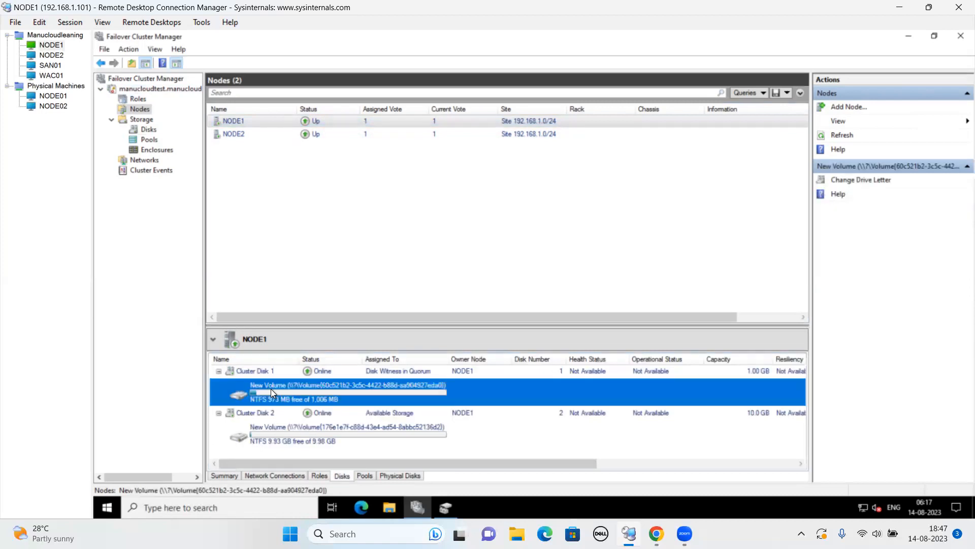
{"action": "left_click", "coordinate": [313, 431]}
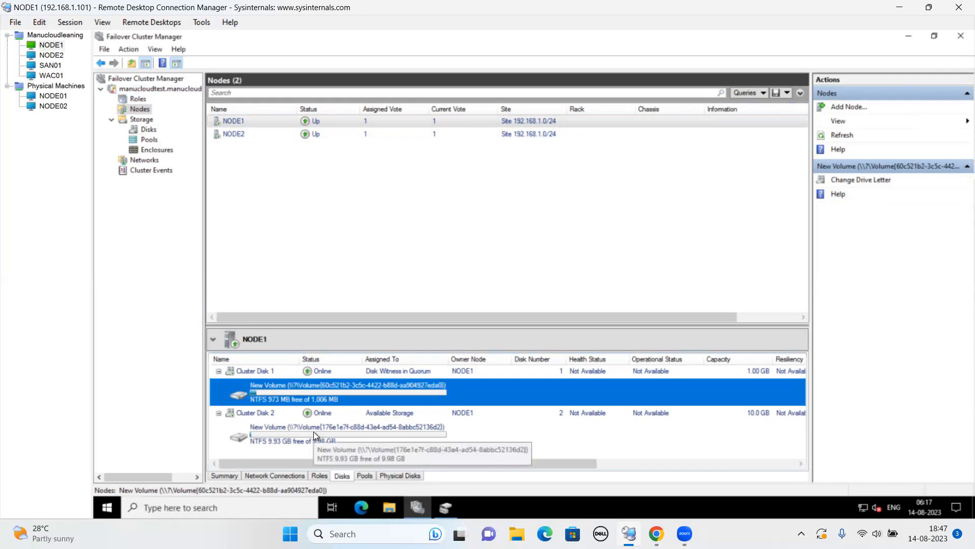
{"action": "right_click", "coordinate": [326, 437]}
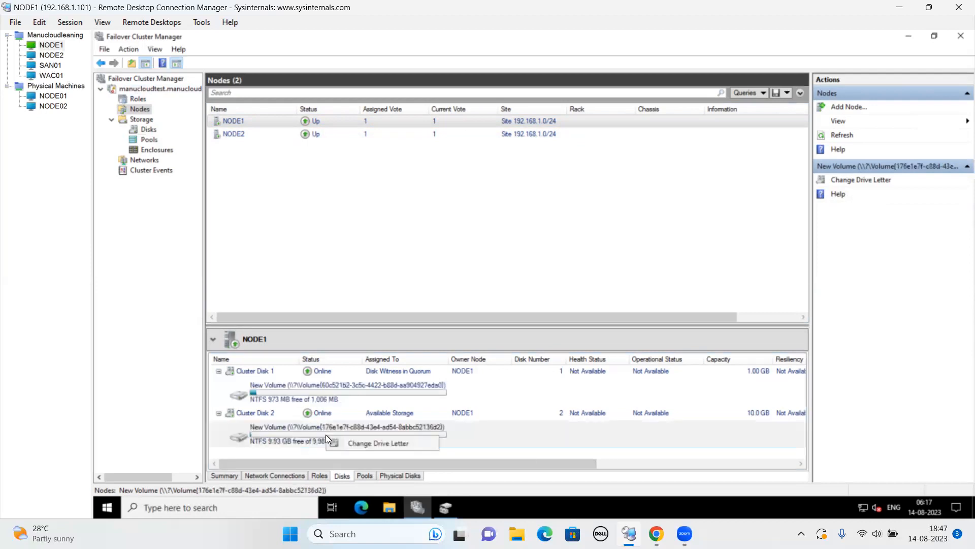
{"action": "left_click", "coordinate": [288, 431]}
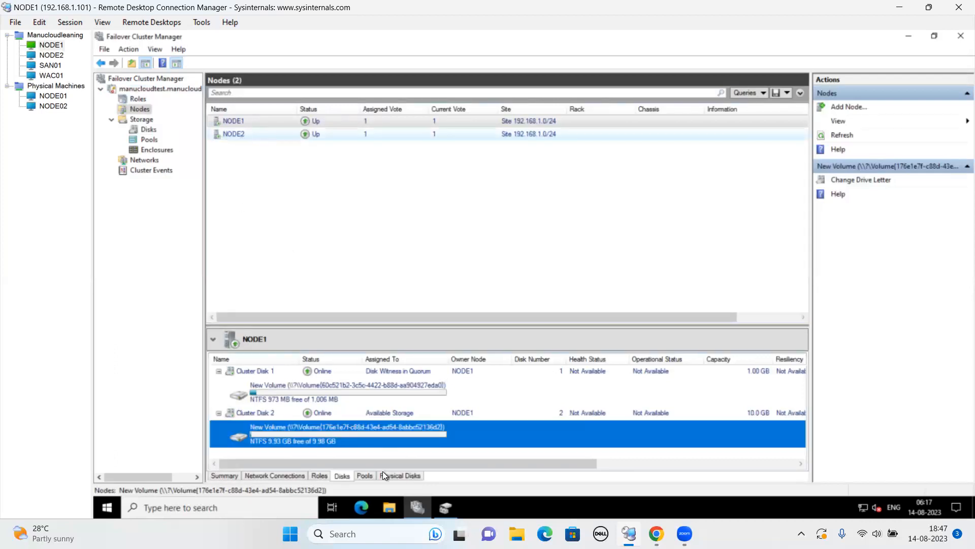
Move testrole from NODE1 to NODE2 by choosing the destination node.
{"action": "left_click", "coordinate": [318, 475]}
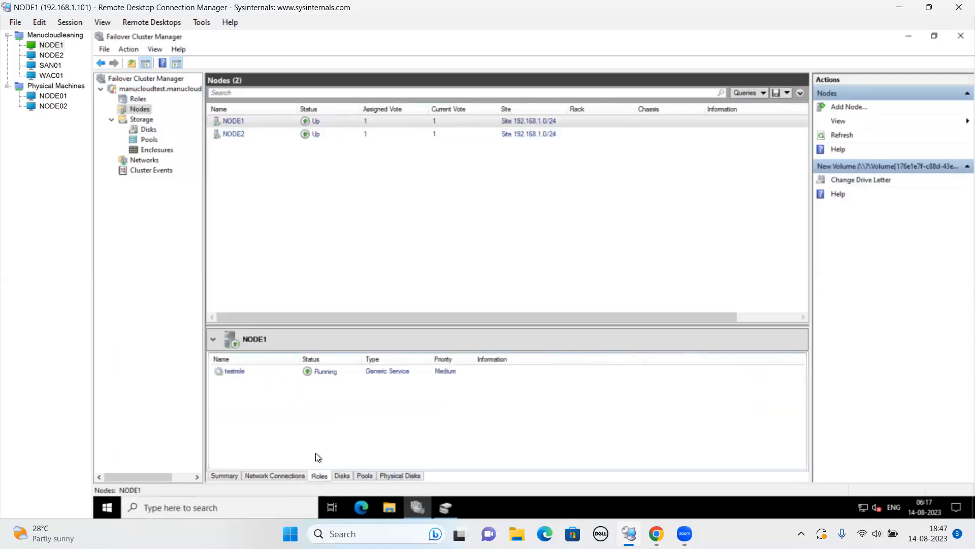
{"action": "left_click", "coordinate": [286, 371]}
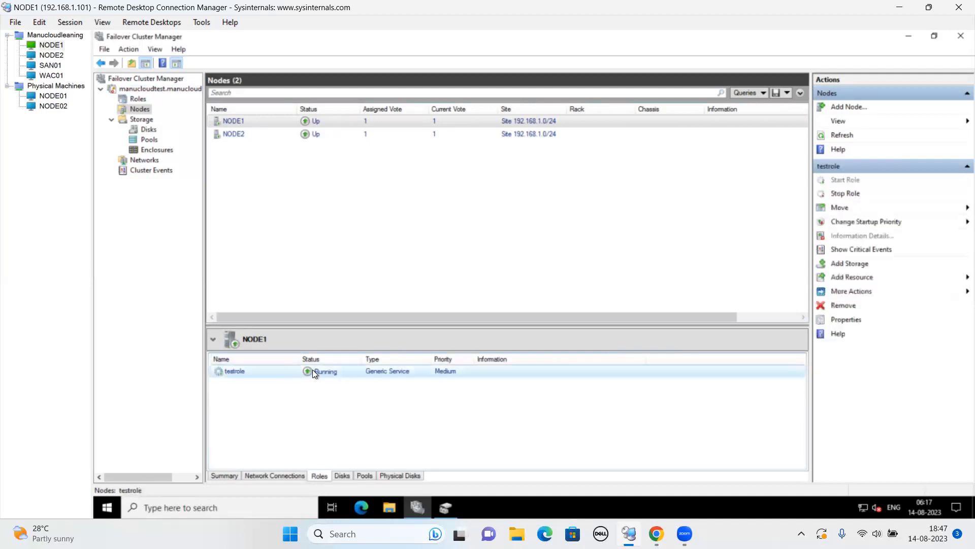
{"action": "right_click", "coordinate": [321, 370]}
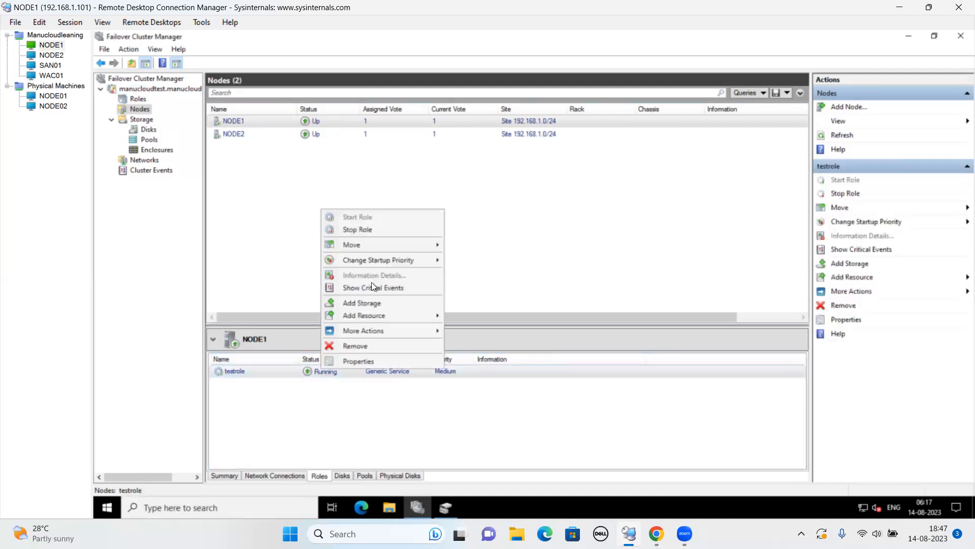
{"action": "mouse_move", "coordinate": [370, 247]}
{"action": "left_click", "coordinate": [489, 256]}
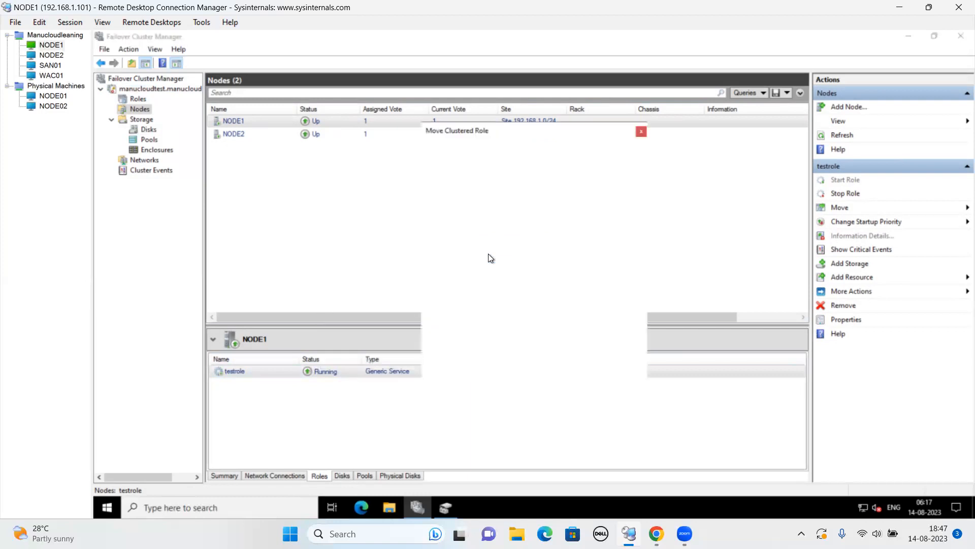
{"action": "left_click", "coordinate": [504, 218]}
{"action": "left_click", "coordinate": [571, 381]}
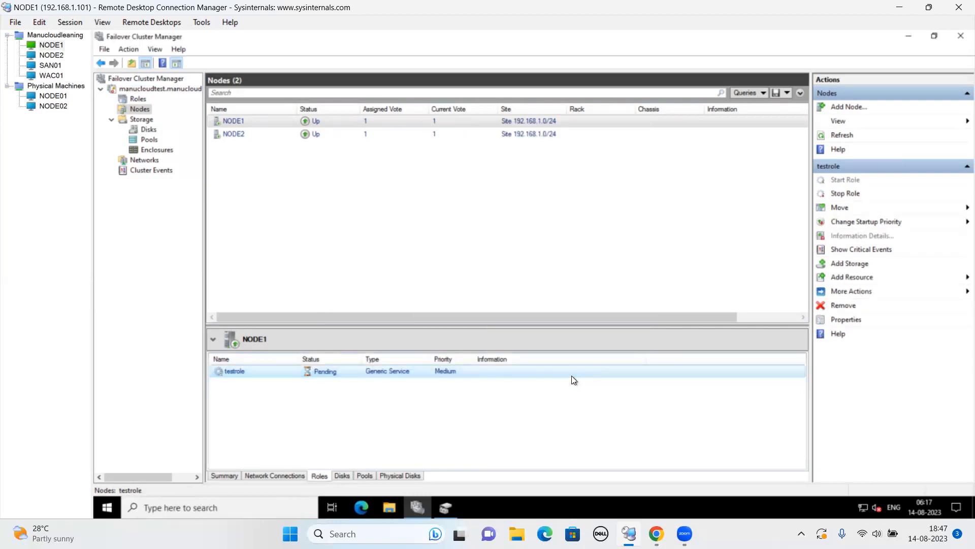
Examine the actions available for Cluster Disk 1, both on its volume under NODE1 and in the cluster's disk list.
{"action": "left_click", "coordinate": [340, 475]}
{"action": "left_click", "coordinate": [279, 386]}
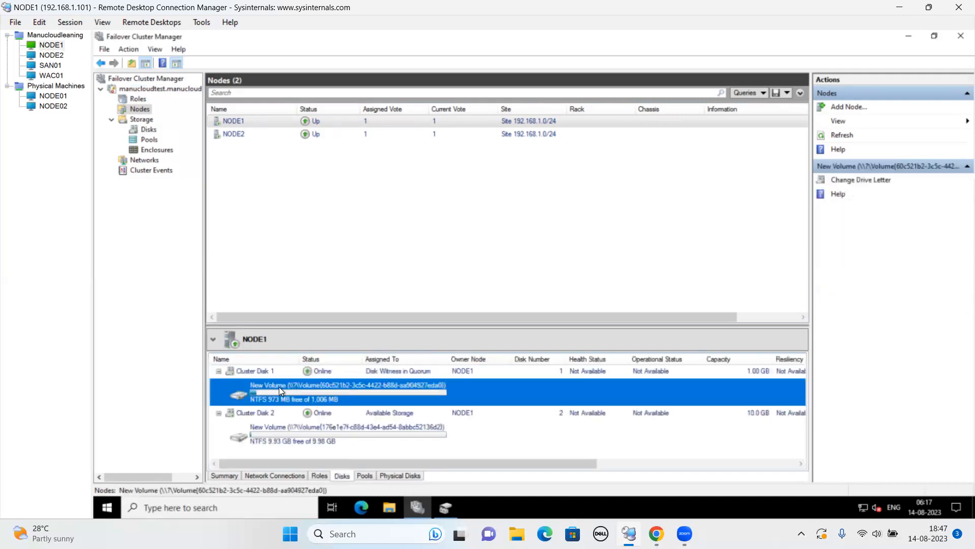
{"action": "right_click", "coordinate": [279, 386]}
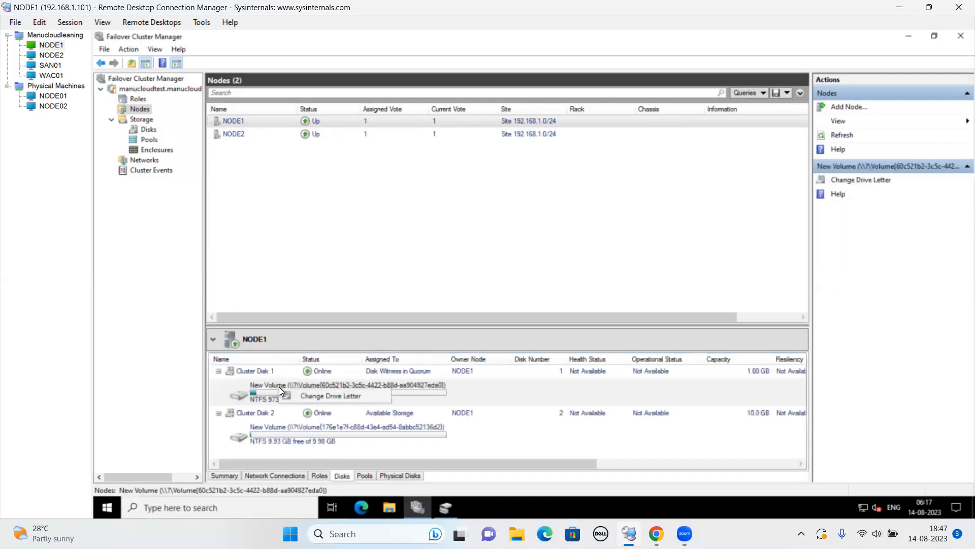
{"action": "left_click", "coordinate": [145, 130]}
{"action": "left_click", "coordinate": [145, 130]}
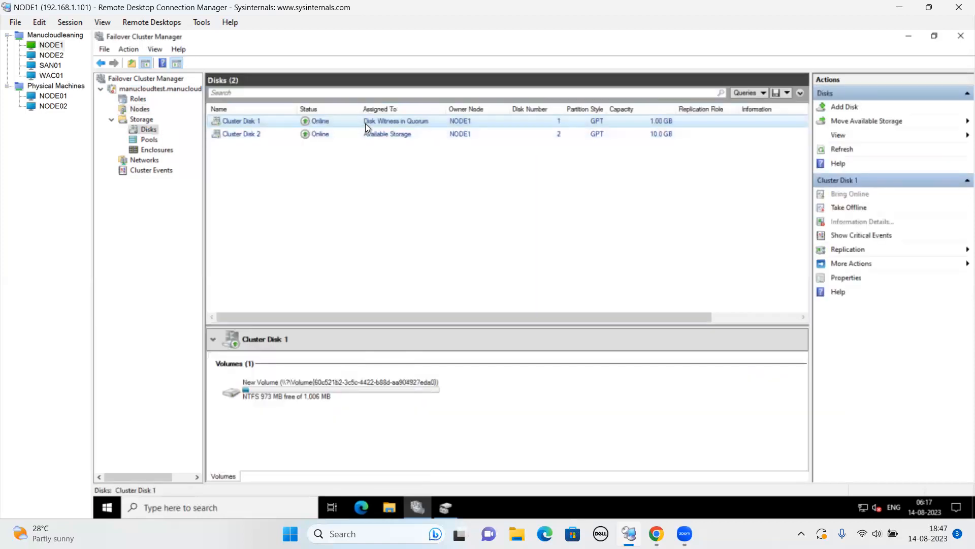
{"action": "right_click", "coordinate": [365, 123]}
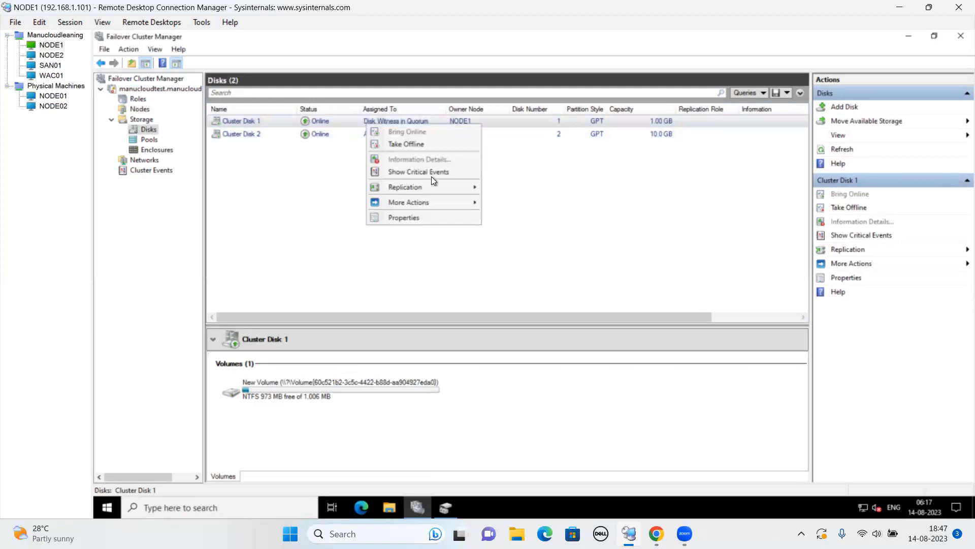
Review the actions for Cluster Disk 2 and move the available storage to the best possible node.
{"action": "left_click", "coordinate": [319, 133]}
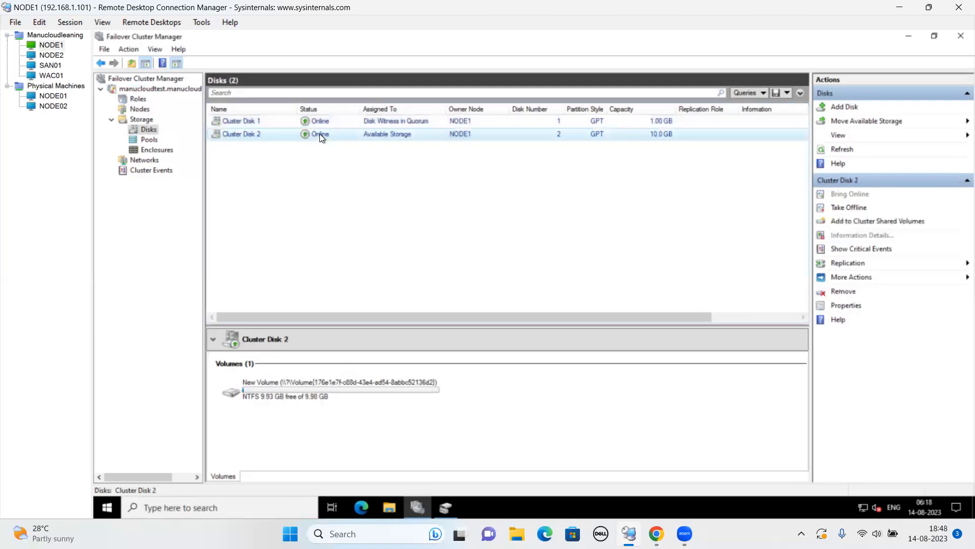
{"action": "right_click", "coordinate": [319, 133]}
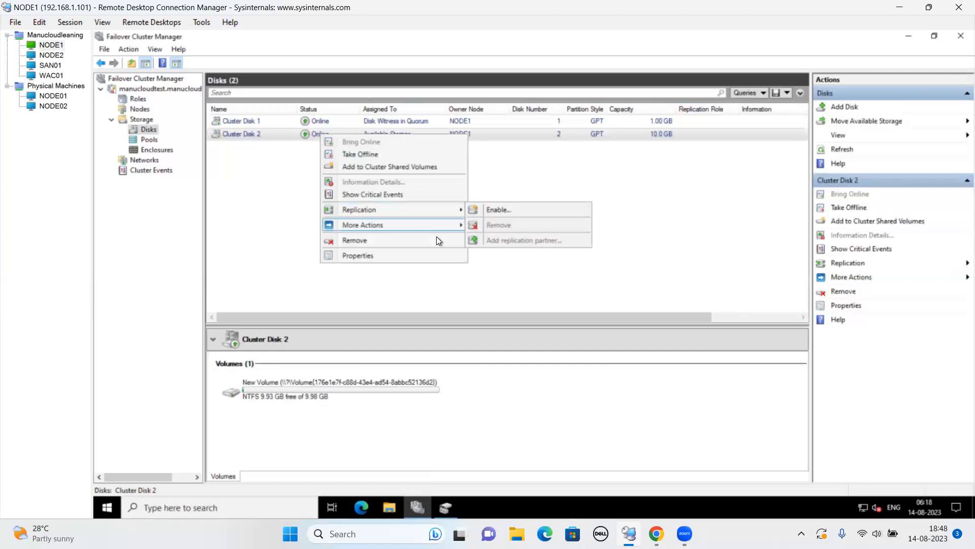
{"action": "mouse_move", "coordinate": [437, 227]}
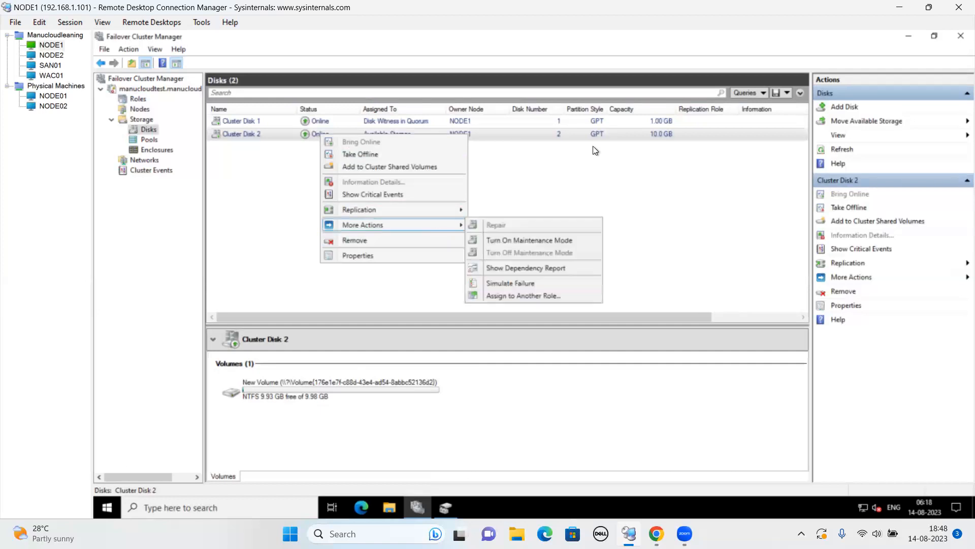
{"action": "left_click", "coordinate": [541, 132]}
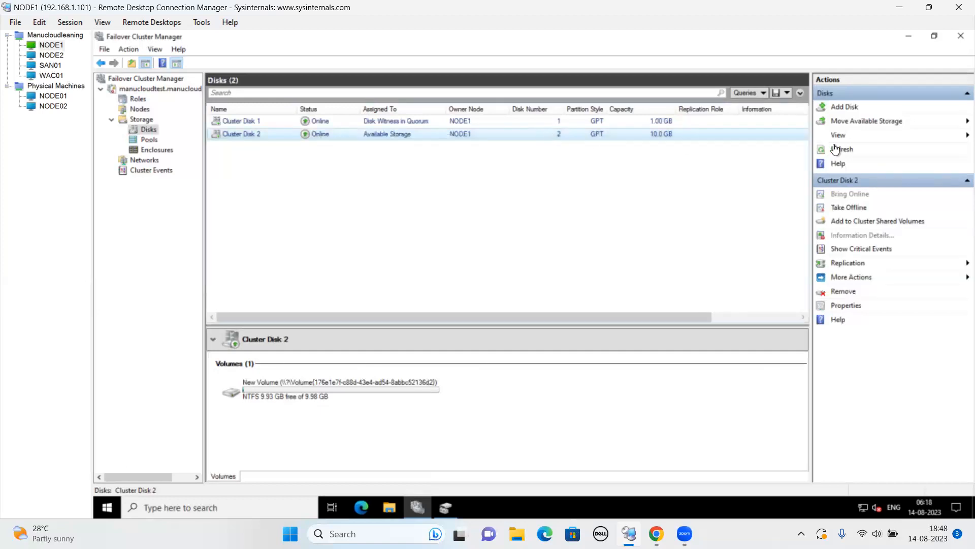
{"action": "left_click", "coordinate": [881, 122]}
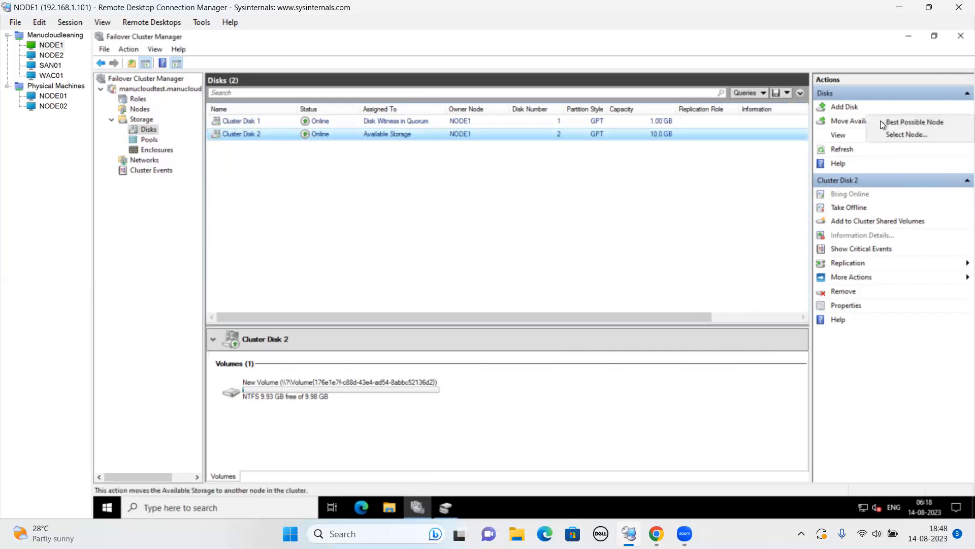
{"action": "left_click", "coordinate": [913, 122]}
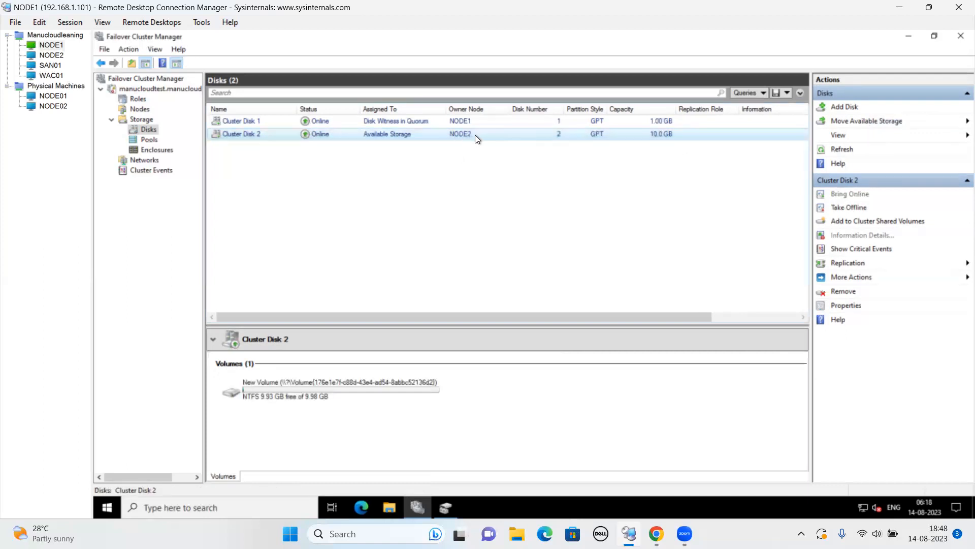
{"action": "left_click", "coordinate": [418, 121]}
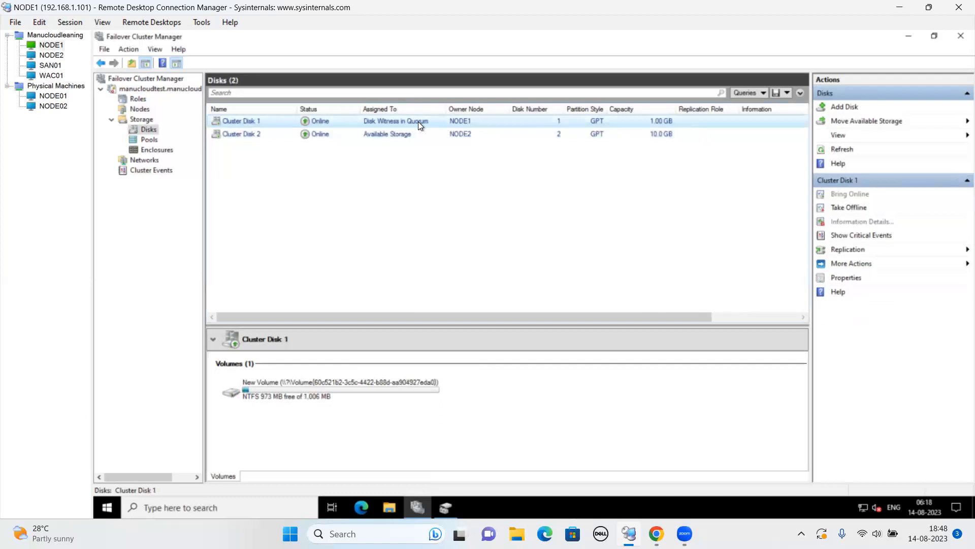
{"action": "right_click", "coordinate": [418, 121]}
{"action": "mouse_move", "coordinate": [476, 187]}
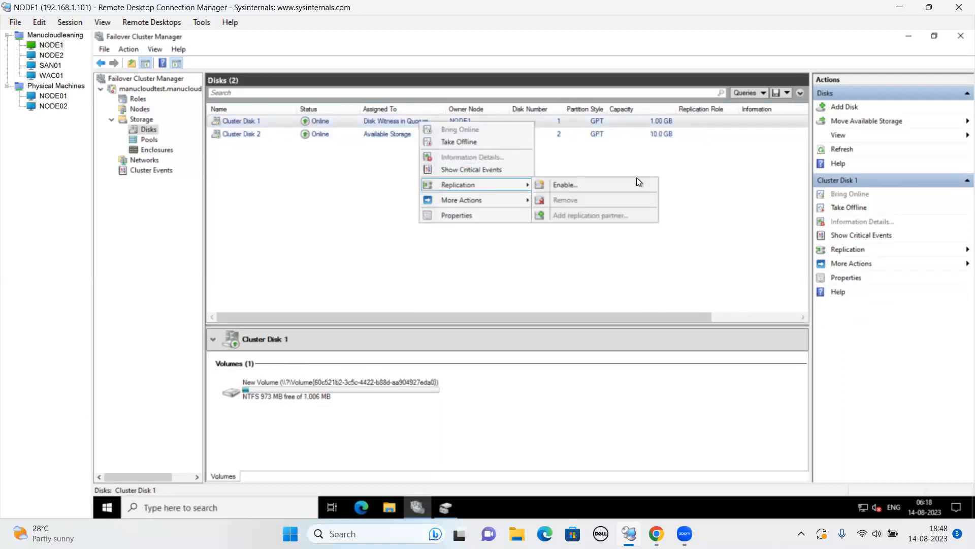
{"action": "left_click", "coordinate": [873, 123]}
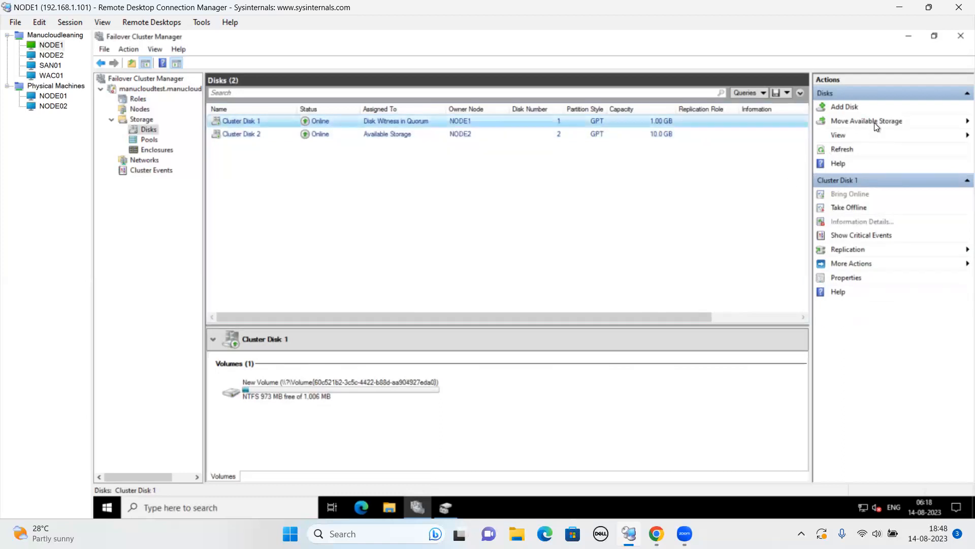
{"action": "left_click", "coordinate": [873, 123]}
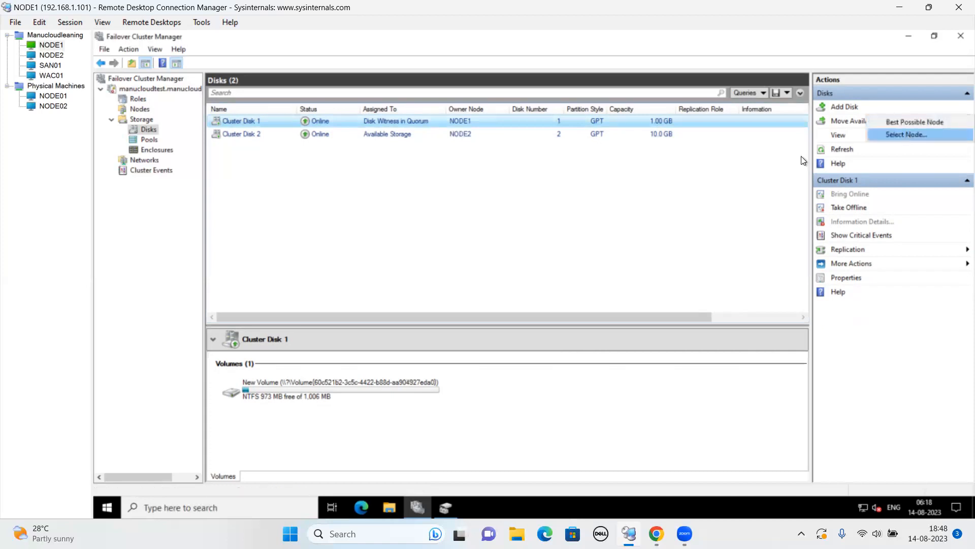
{"action": "left_click", "coordinate": [908, 135]}
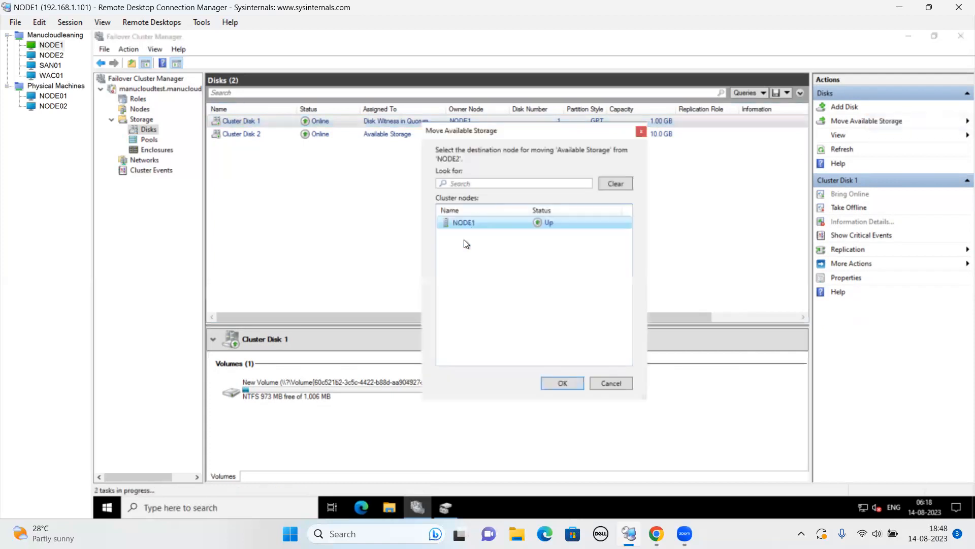
{"action": "left_click", "coordinate": [642, 133]}
Refresh the cluster's disk list and check the replication actions offered for the witness disk, Cluster Disk 1.
{"action": "left_click", "coordinate": [859, 154]}
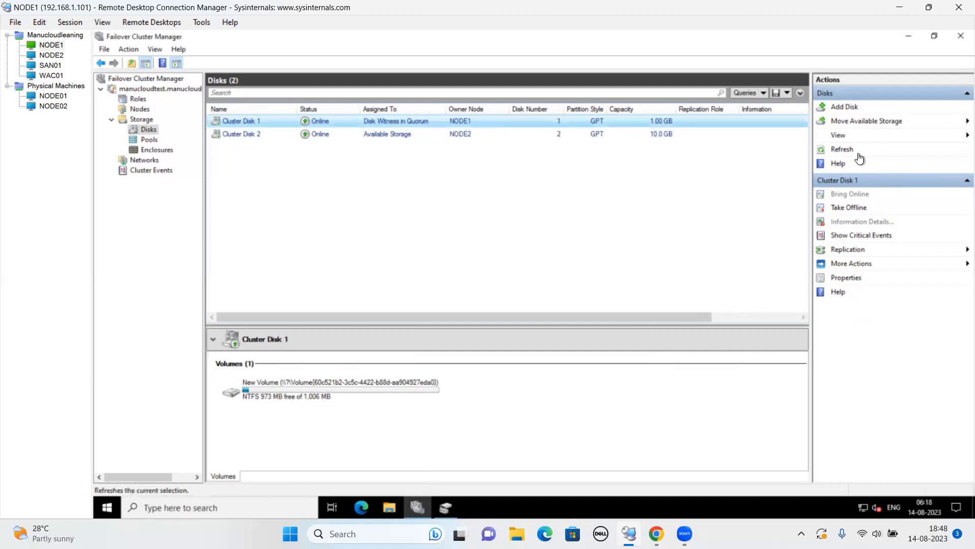
{"action": "left_click", "coordinate": [858, 154]}
{"action": "right_click", "coordinate": [465, 120]}
{"action": "mouse_move", "coordinate": [549, 184]}
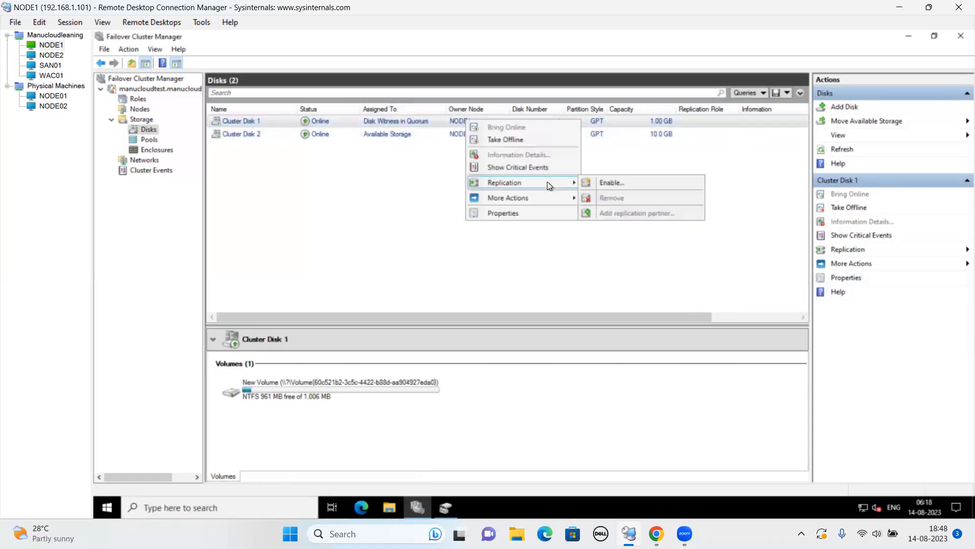
{"action": "key", "text": "Escape"}
{"action": "key", "text": "Escape"}
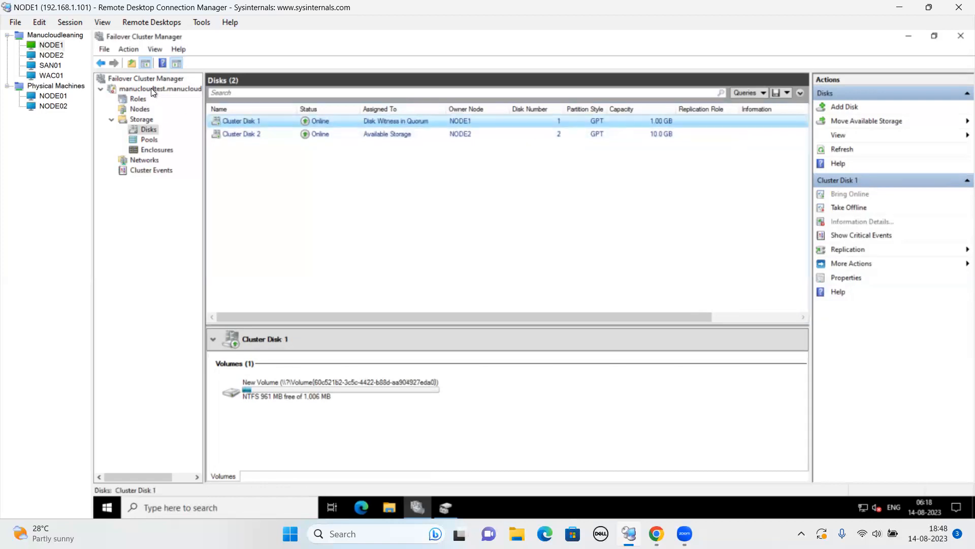
Move the core cluster resources of manucloudtest to NODE2 by choosing the destination node.
{"action": "right_click", "coordinate": [151, 87]}
{"action": "mouse_move", "coordinate": [233, 190]}
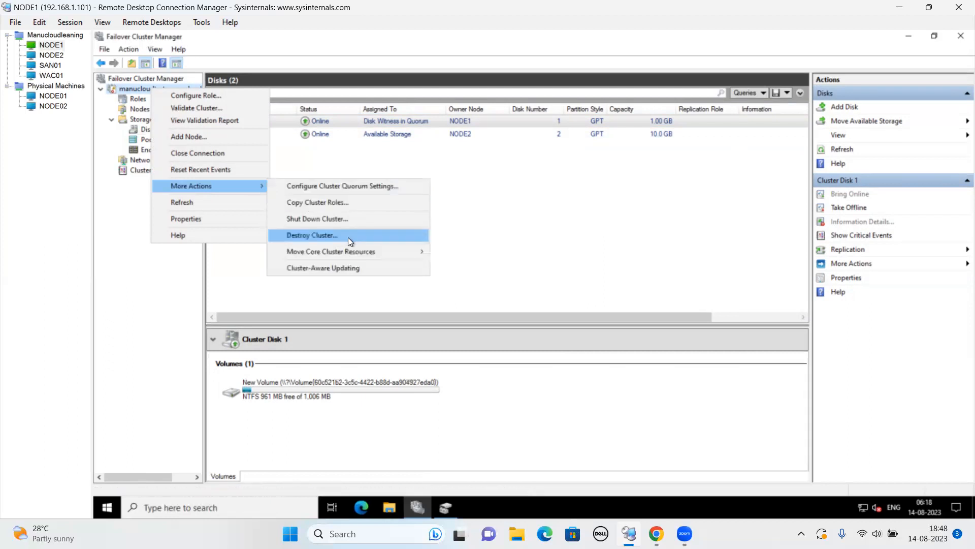
{"action": "mouse_move", "coordinate": [370, 254]}
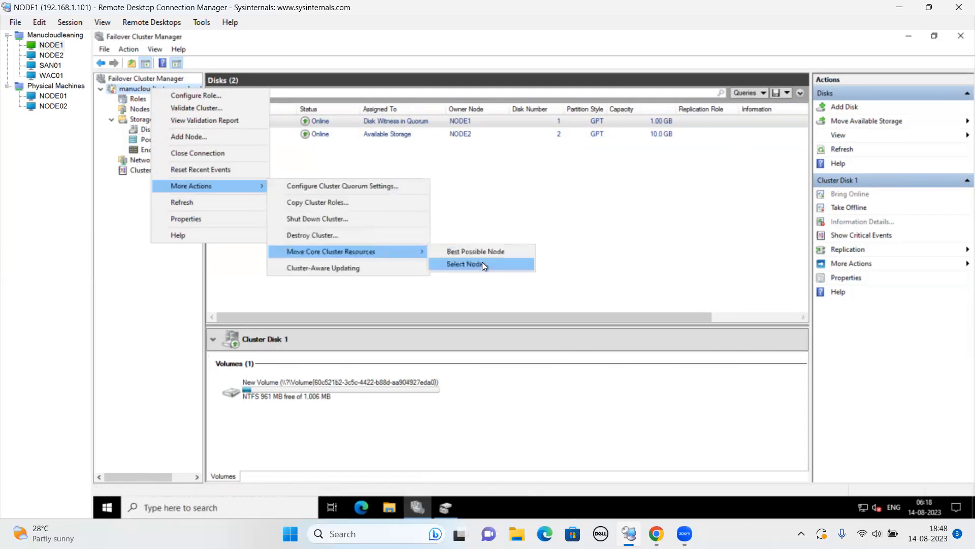
{"action": "left_click", "coordinate": [482, 261]}
{"action": "left_click", "coordinate": [477, 224]}
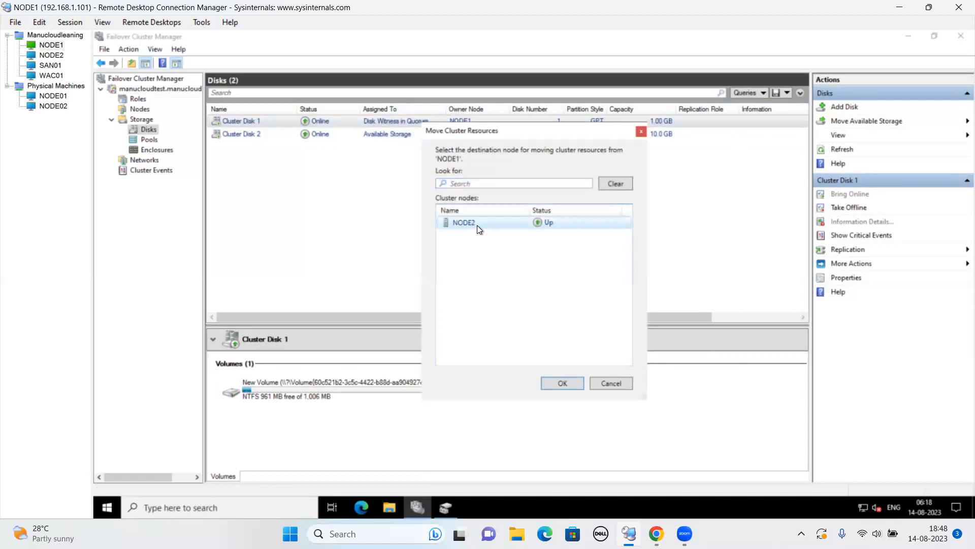
{"action": "left_click", "coordinate": [564, 382]}
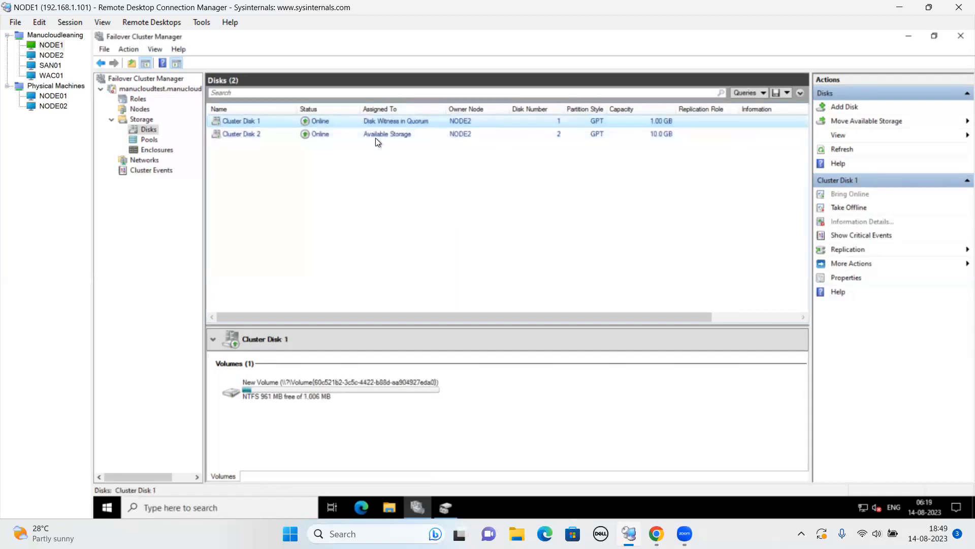
Examine the cluster's roles and nodes, the disks owned by NODE2 and the current host server in the cluster summary.
{"action": "left_click", "coordinate": [143, 109]}
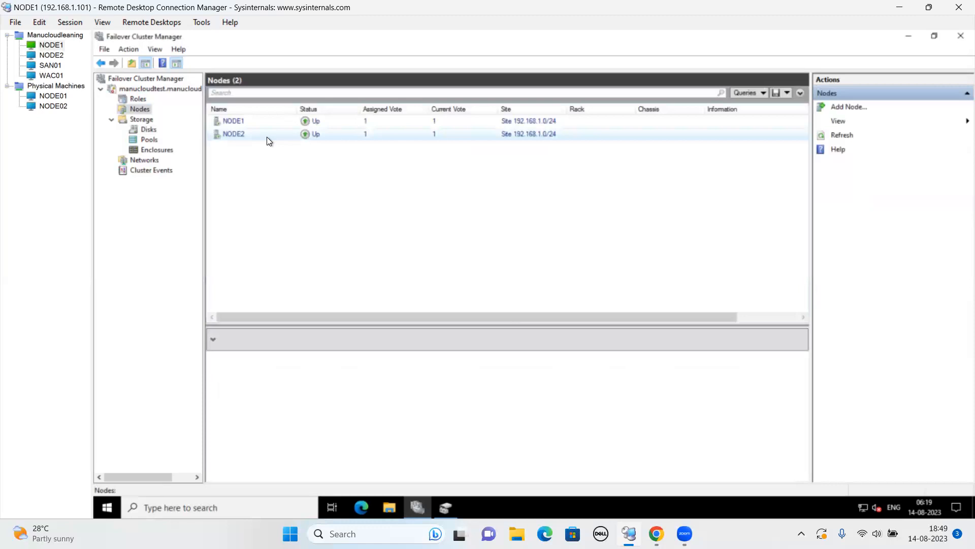
{"action": "left_click", "coordinate": [133, 100]}
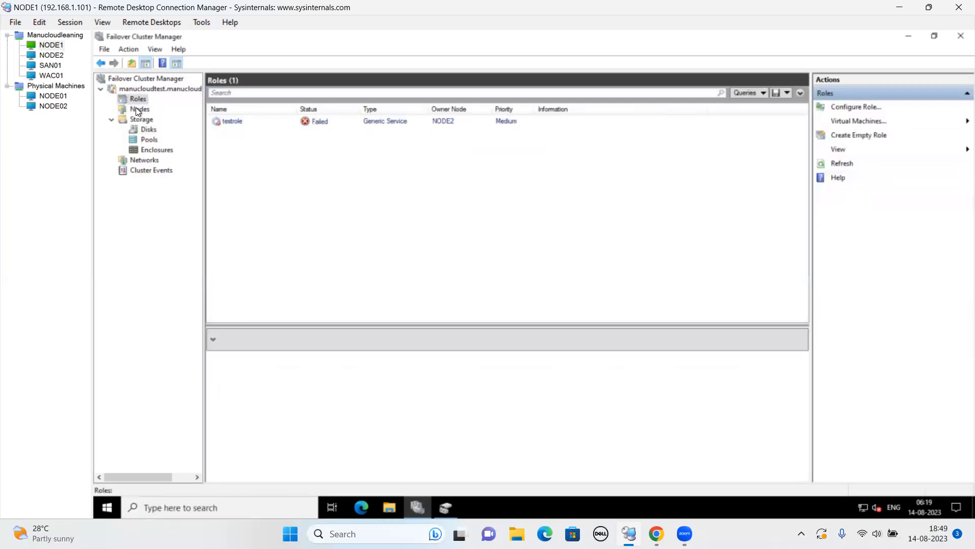
{"action": "left_click", "coordinate": [137, 109]}
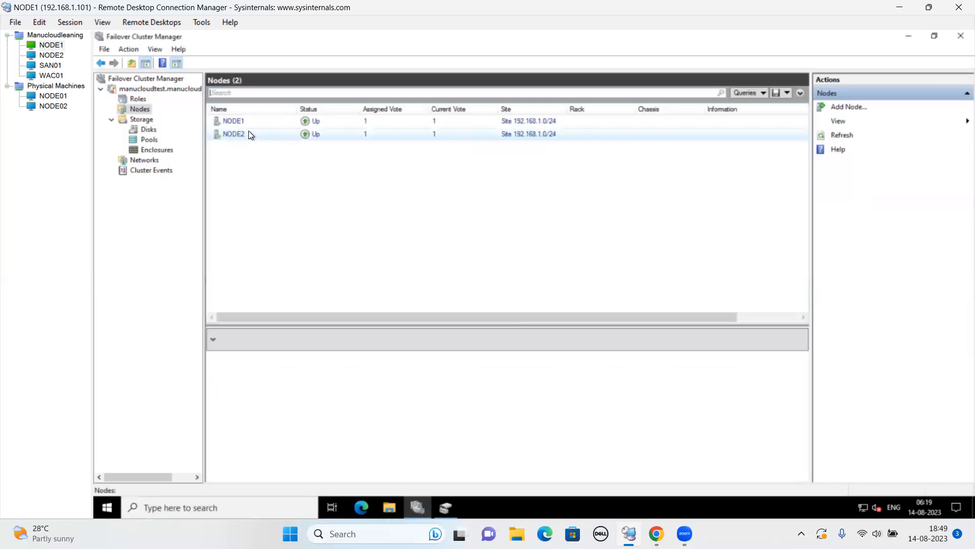
{"action": "left_click", "coordinate": [138, 97]}
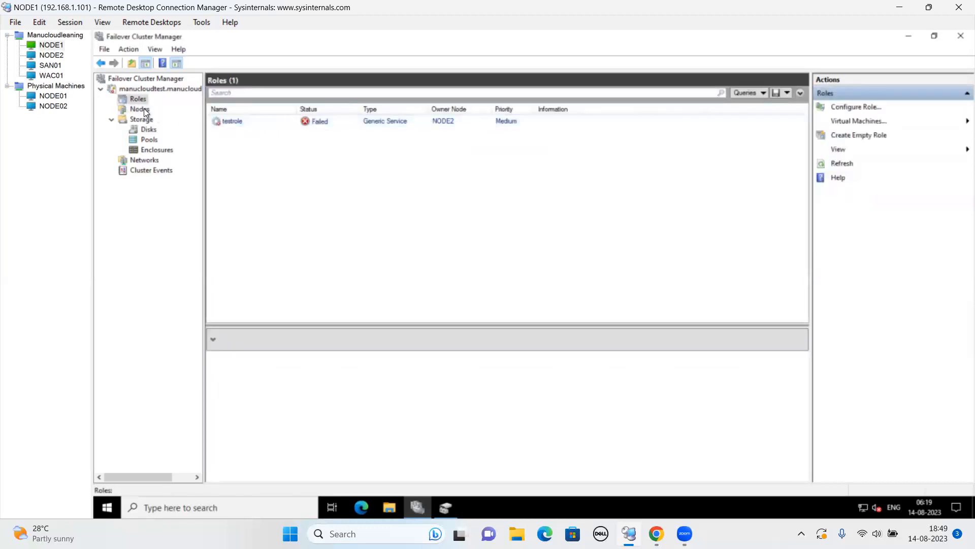
{"action": "left_click", "coordinate": [144, 108]}
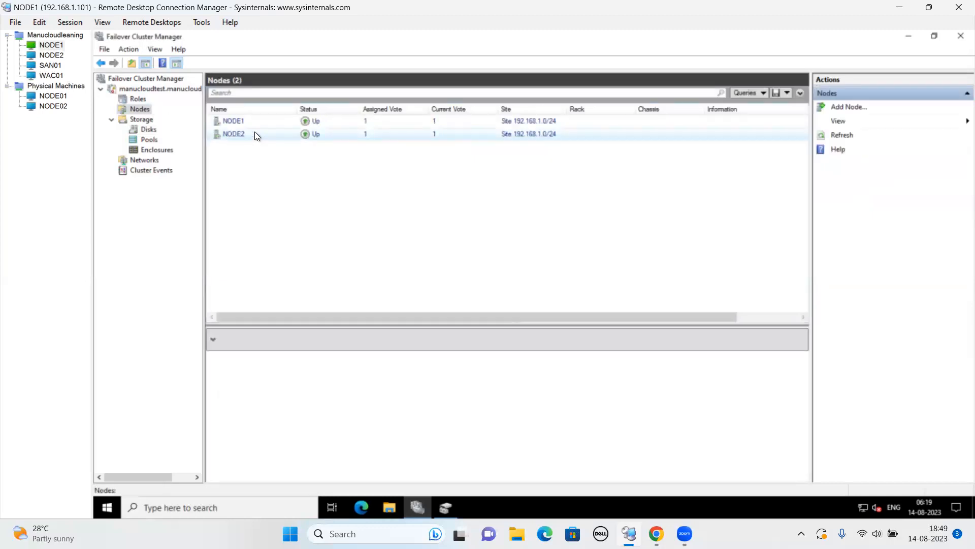
{"action": "left_click", "coordinate": [252, 133]}
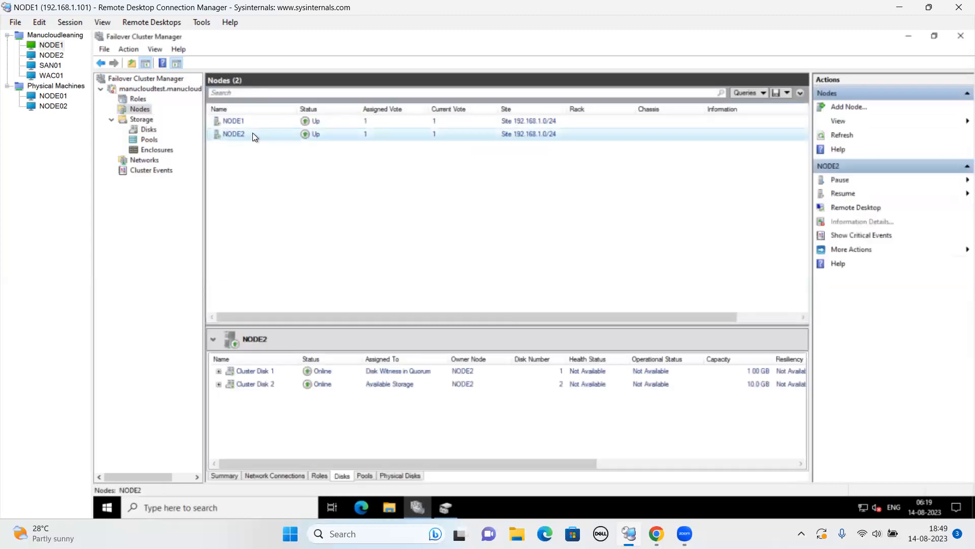
{"action": "left_click", "coordinate": [148, 90]}
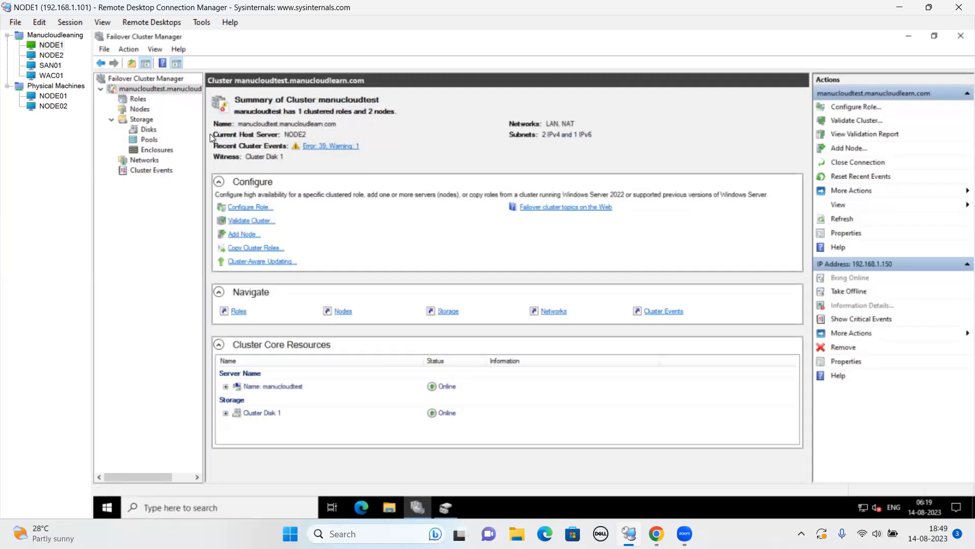
{"action": "left_click", "coordinate": [138, 98]}
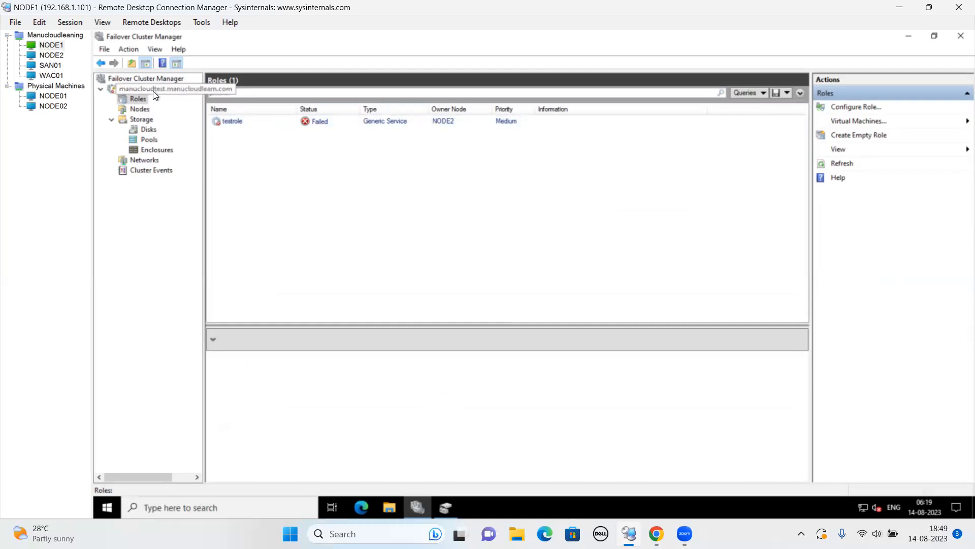
{"action": "left_click", "coordinate": [139, 107]}
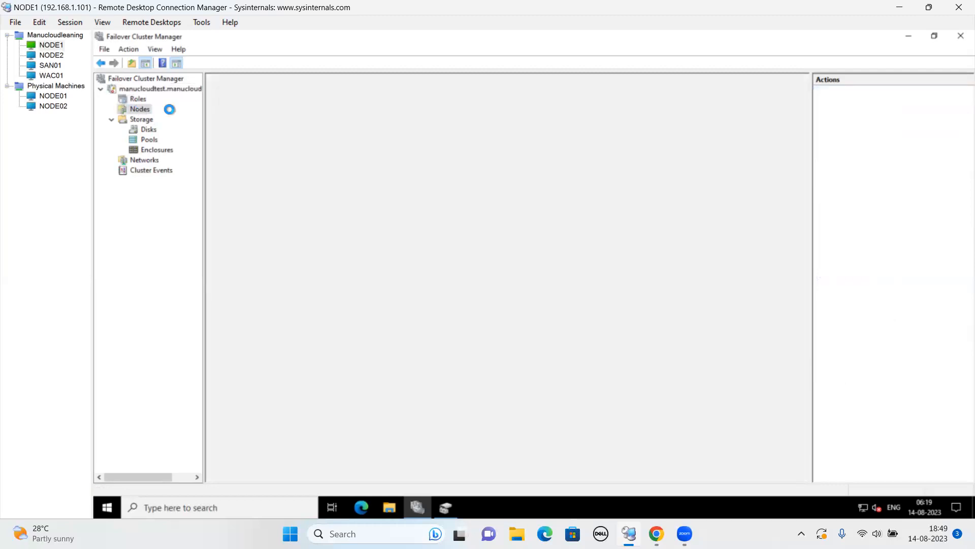
{"action": "left_click", "coordinate": [270, 131]}
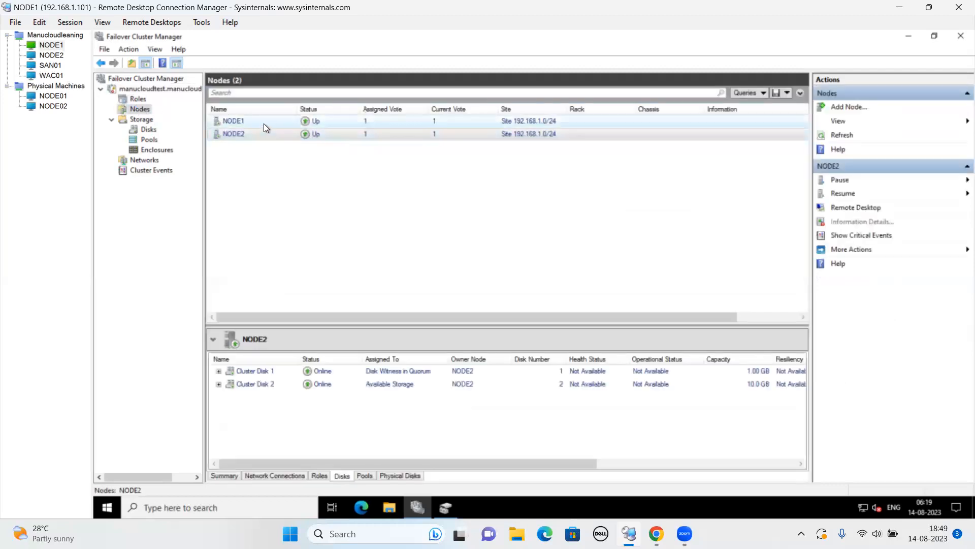
Check the pause options offered for NODE1 without applying one.
{"action": "right_click", "coordinate": [266, 123]}
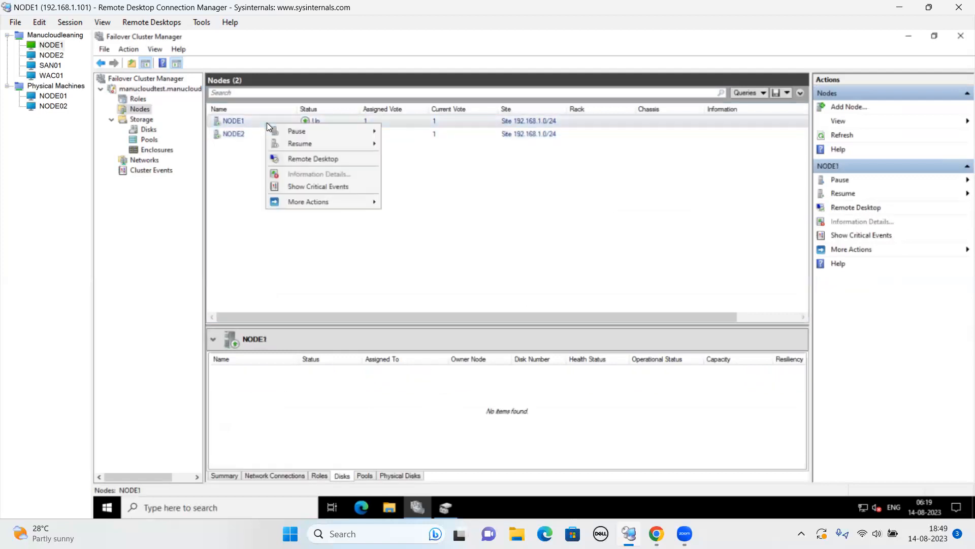
{"action": "mouse_move", "coordinate": [349, 136]}
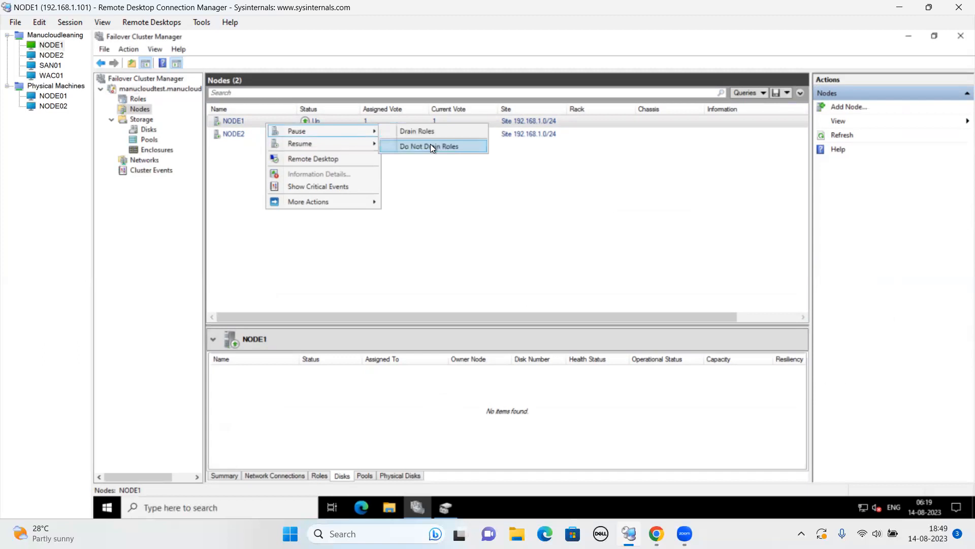
{"action": "left_click", "coordinate": [242, 132]}
Pause NODE2 without draining its roles.
{"action": "left_click", "coordinate": [248, 132]}
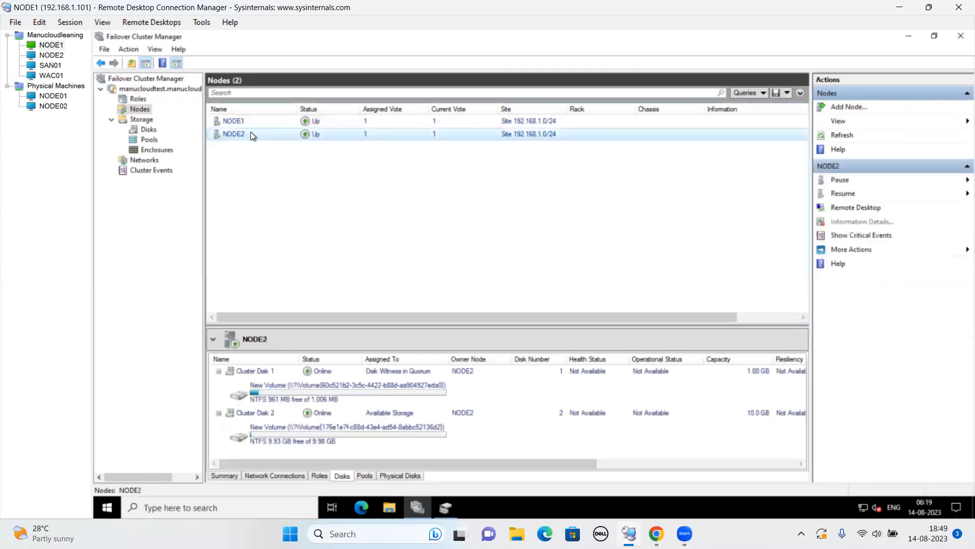
{"action": "right_click", "coordinate": [251, 132]}
{"action": "mouse_move", "coordinate": [364, 138]}
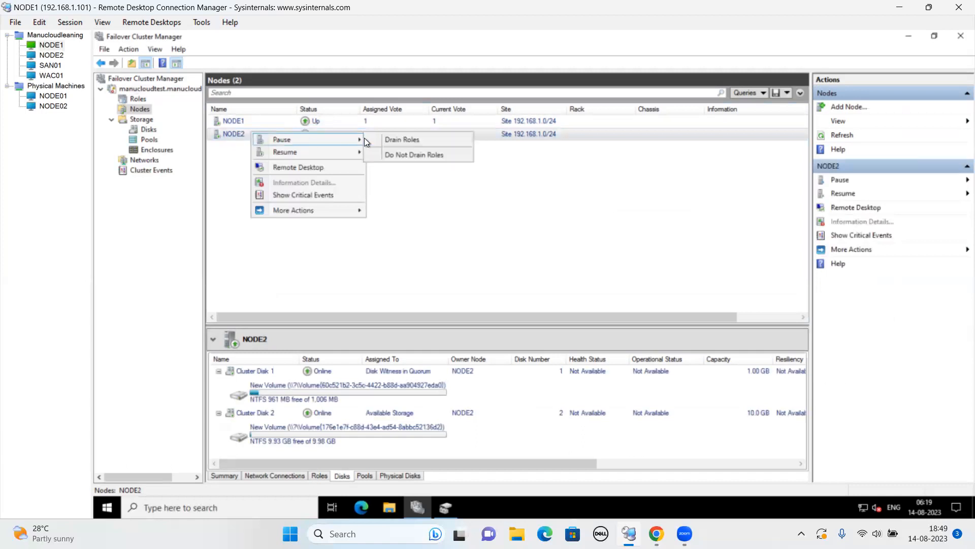
{"action": "left_click", "coordinate": [450, 154]}
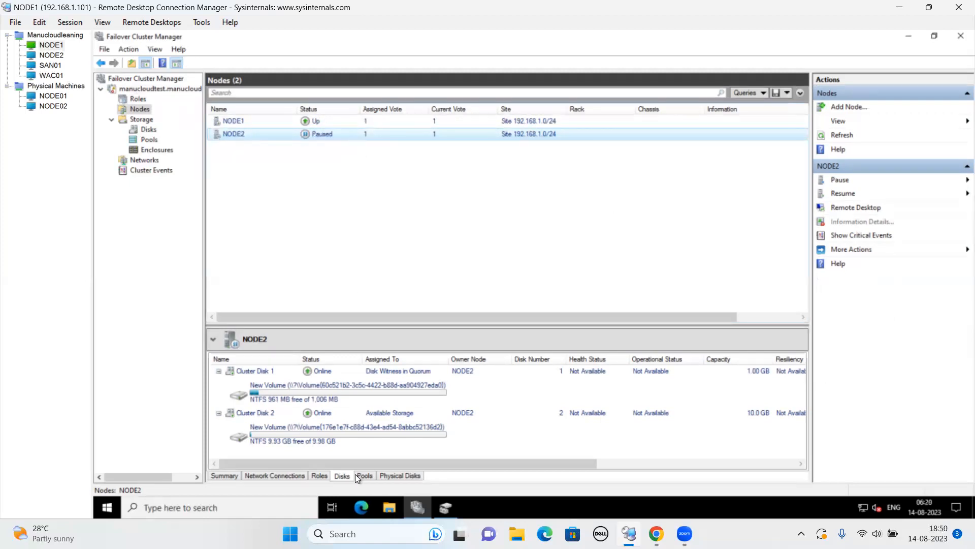
Move testrole from the paused NODE2 to NODE1 by choosing the destination node.
{"action": "left_click", "coordinate": [321, 475]}
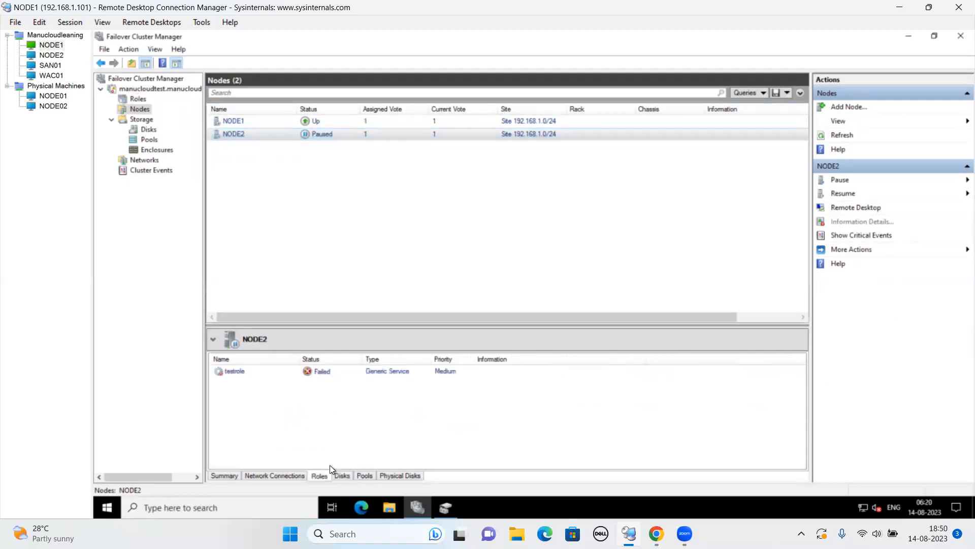
{"action": "left_click", "coordinate": [318, 371]}
{"action": "right_click", "coordinate": [318, 371]}
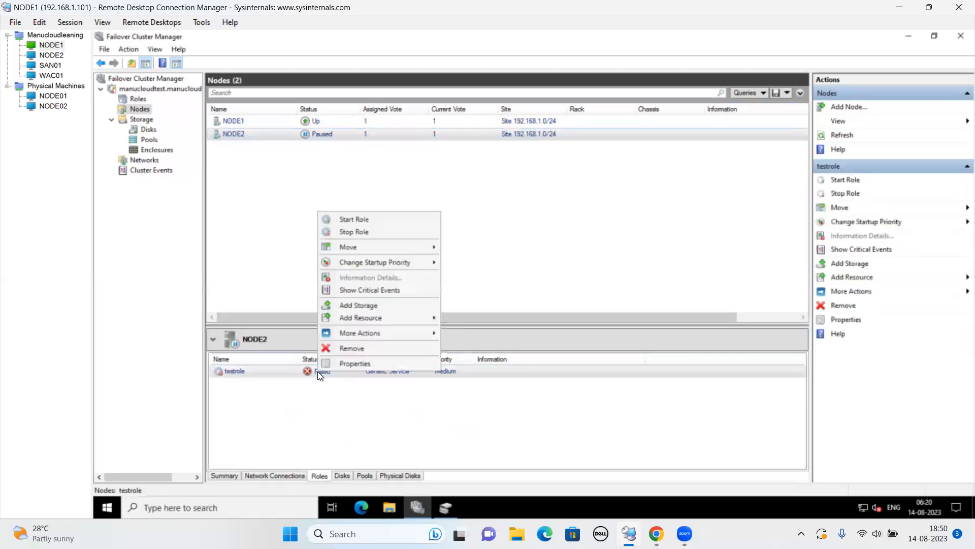
{"action": "mouse_move", "coordinate": [405, 250]}
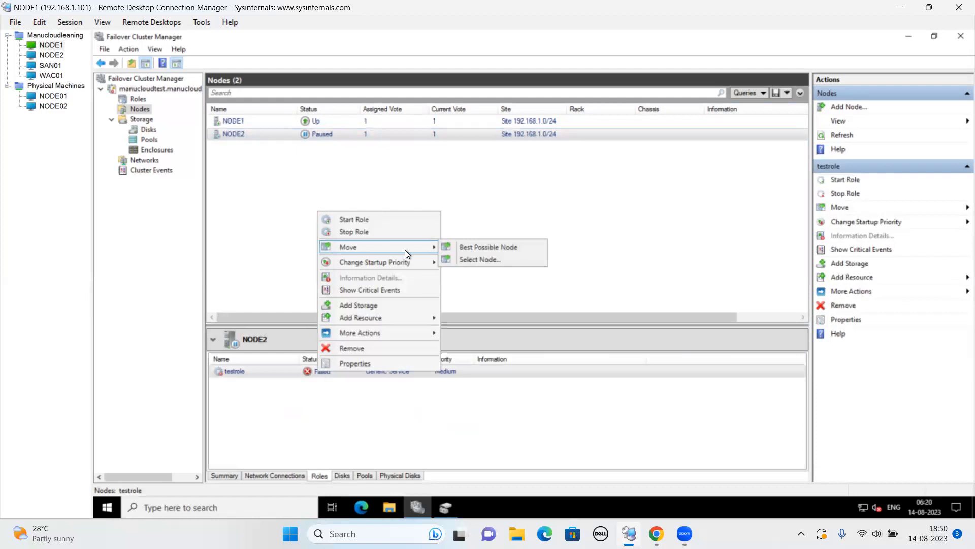
{"action": "left_click", "coordinate": [470, 262]}
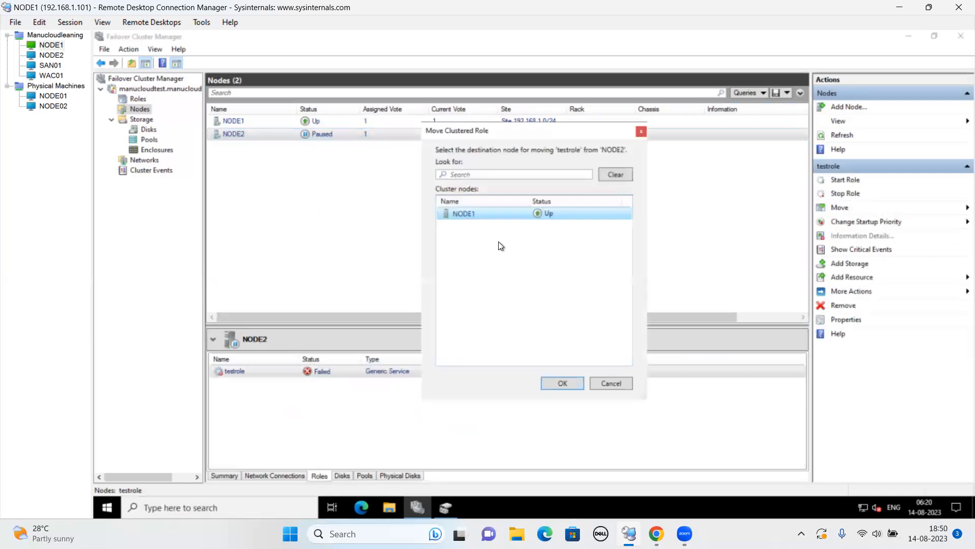
{"action": "left_click", "coordinate": [568, 384]}
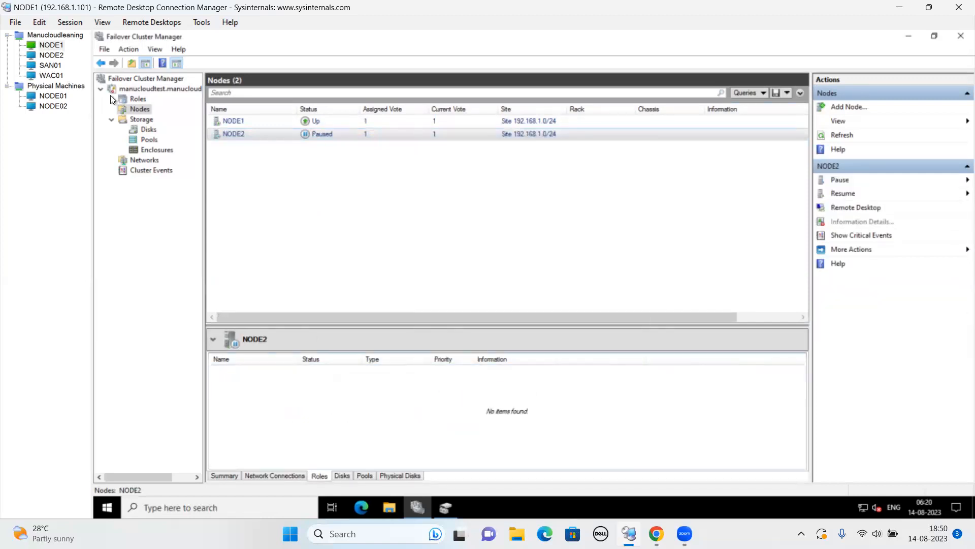
Check the status and owner node of testrole and the owner nodes of Cluster Disk 1 and Cluster Disk 2.
{"action": "left_click", "coordinate": [132, 98]}
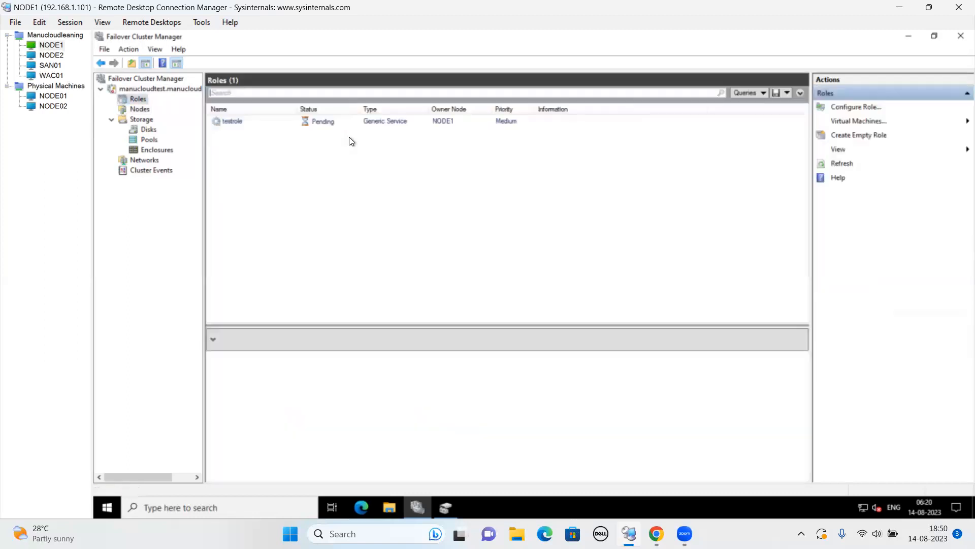
{"action": "left_click", "coordinate": [333, 123]}
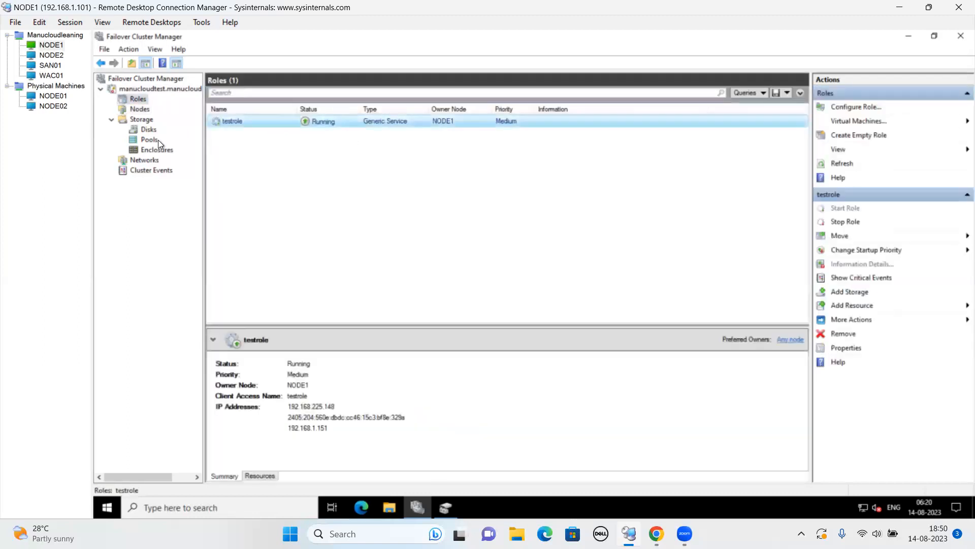
{"action": "left_click", "coordinate": [147, 131]}
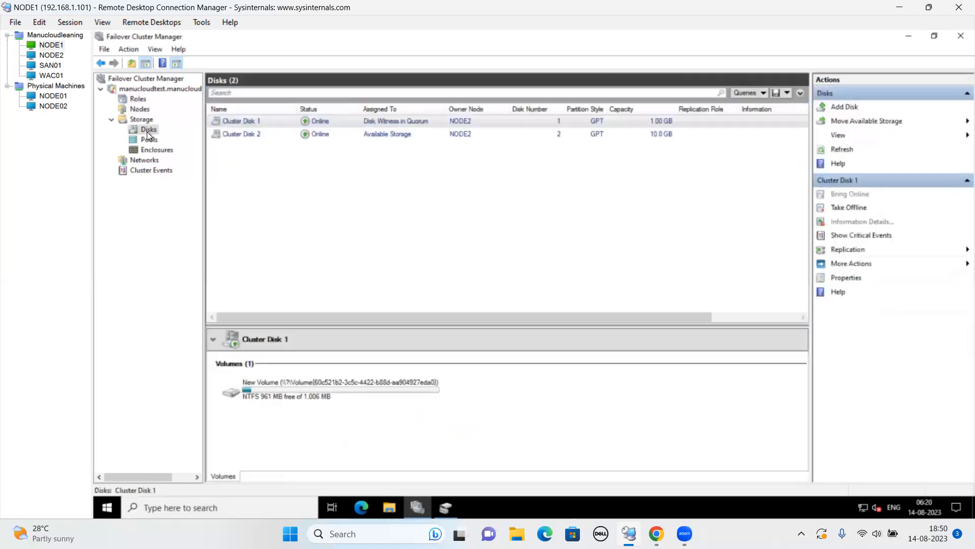
{"action": "left_click", "coordinate": [456, 133]}
{"action": "left_click", "coordinate": [471, 121]}
{"action": "left_click", "coordinate": [471, 133]}
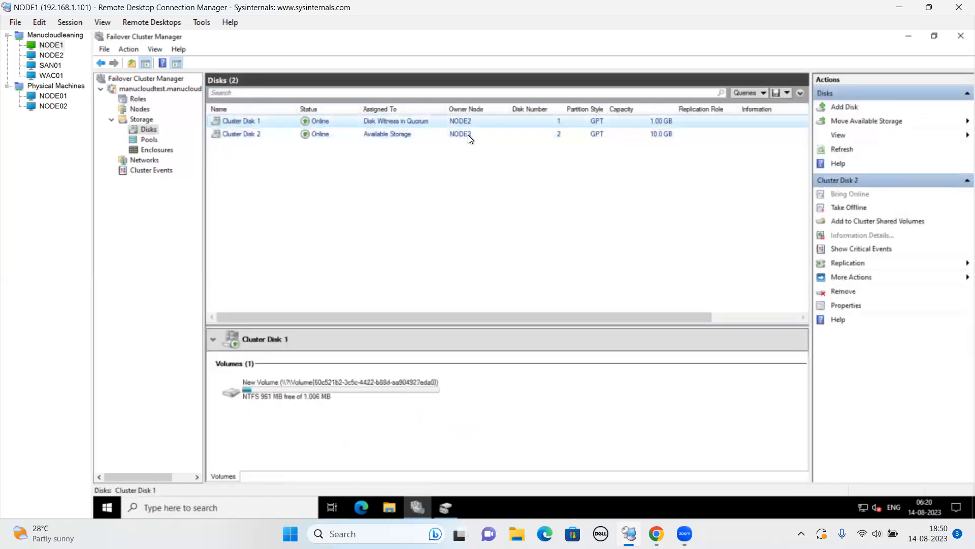
{"action": "left_click", "coordinate": [468, 121]}
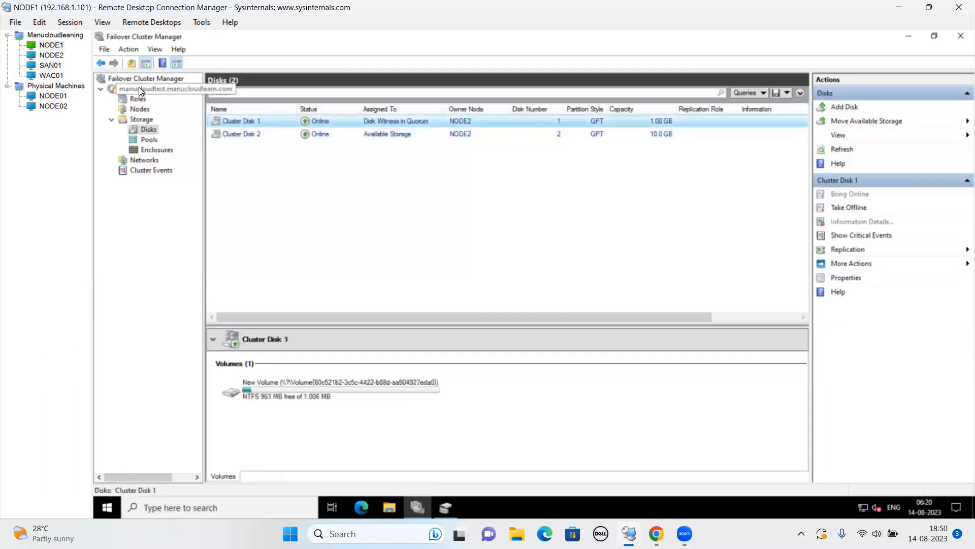
Review the cluster's roles and nodes, and inspect the disks, pools, physical disks and roles held by NODE2.
{"action": "right_click", "coordinate": [138, 86]}
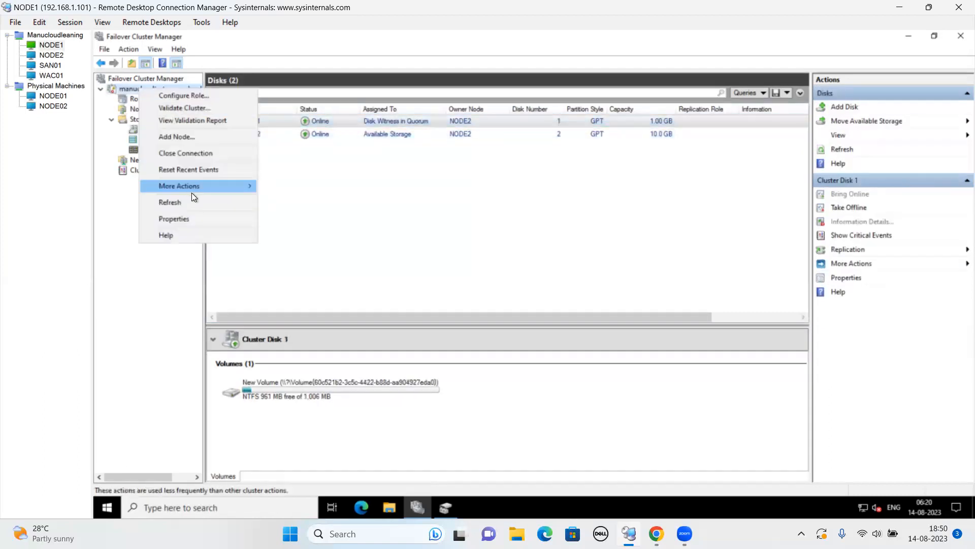
{"action": "left_click", "coordinate": [130, 99]}
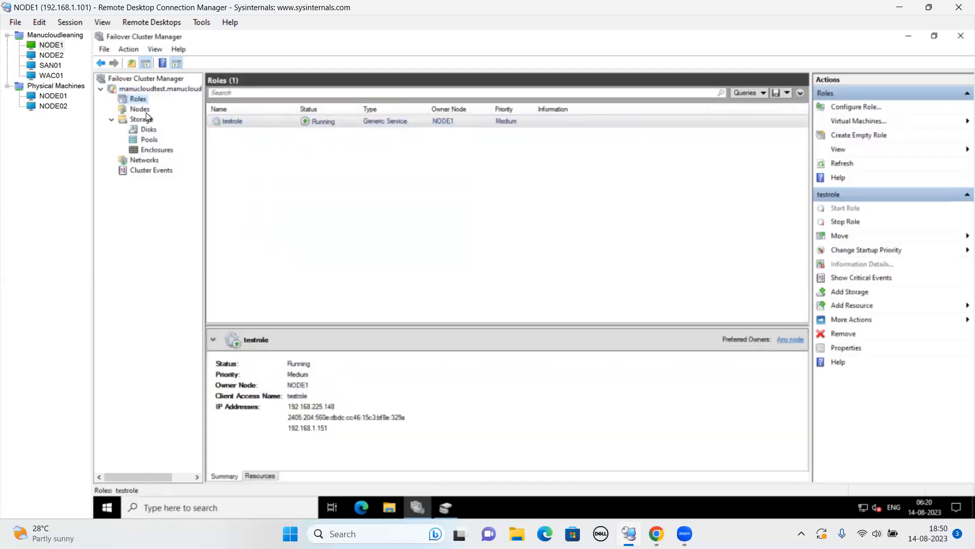
{"action": "left_click", "coordinate": [141, 109]}
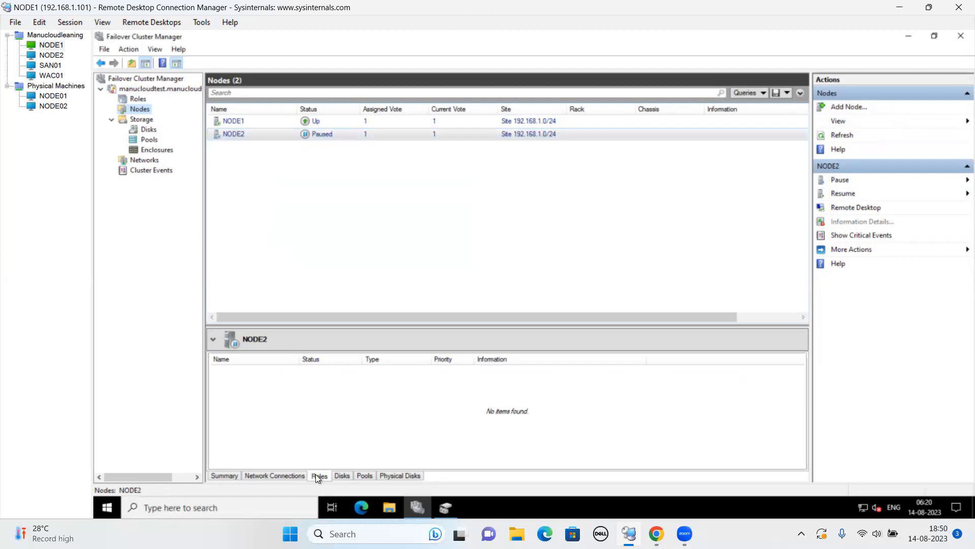
{"action": "left_click", "coordinate": [339, 473]}
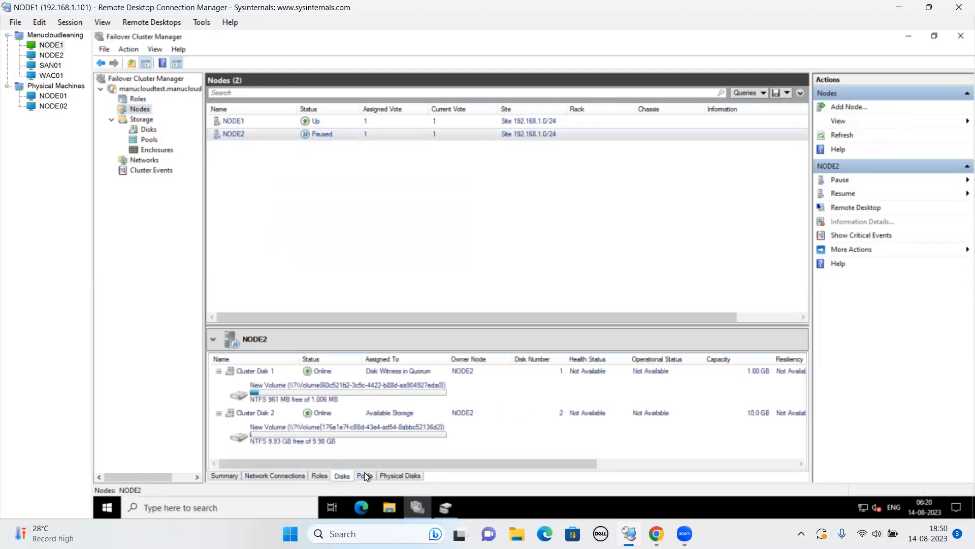
{"action": "left_click", "coordinate": [368, 474]}
{"action": "left_click", "coordinate": [382, 477]}
{"action": "left_click", "coordinate": [327, 476]}
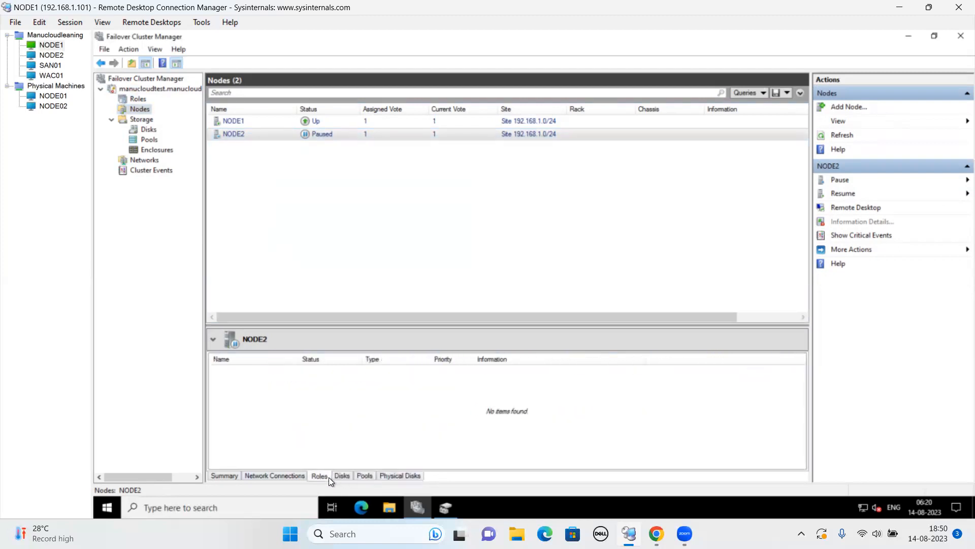
Move the core cluster resources from NODE2 to NODE1 by selecting the destination node.
{"action": "right_click", "coordinate": [146, 92]}
{"action": "mouse_move", "coordinate": [221, 190]}
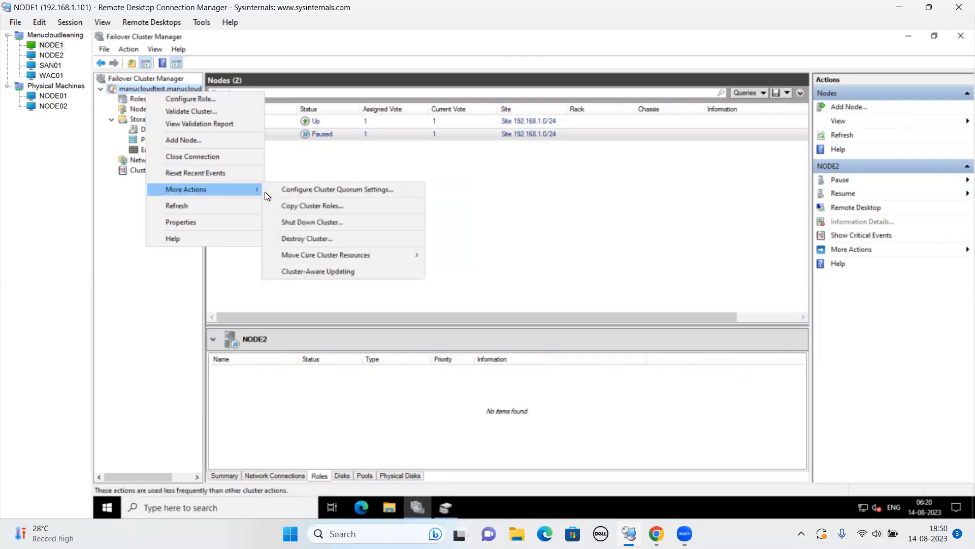
{"action": "mouse_move", "coordinate": [363, 256]}
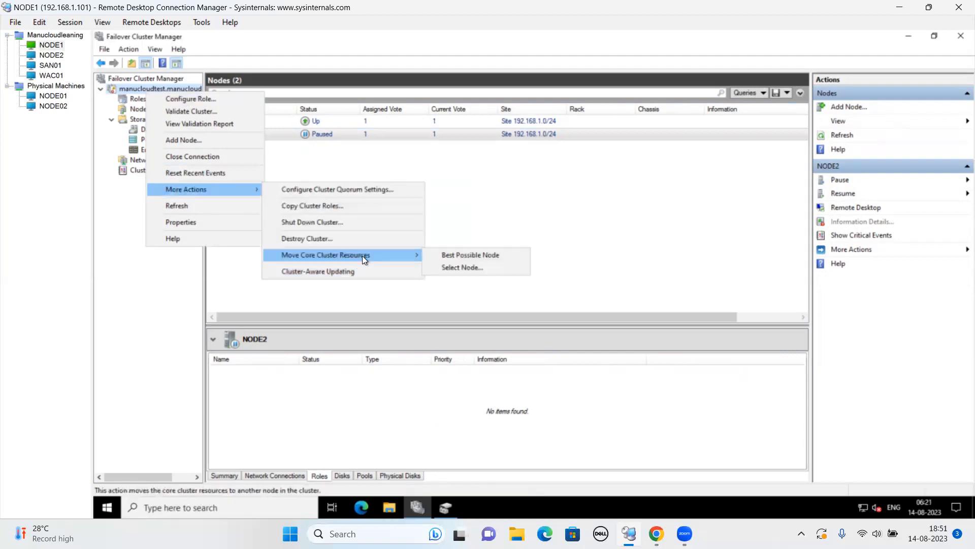
{"action": "left_click", "coordinate": [464, 266]}
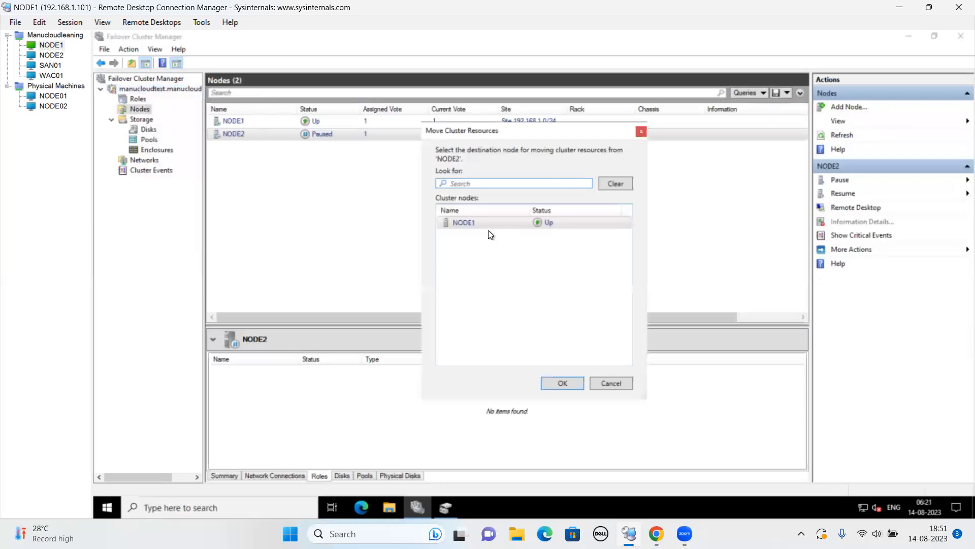
{"action": "left_click", "coordinate": [477, 224]}
{"action": "left_click", "coordinate": [564, 383]}
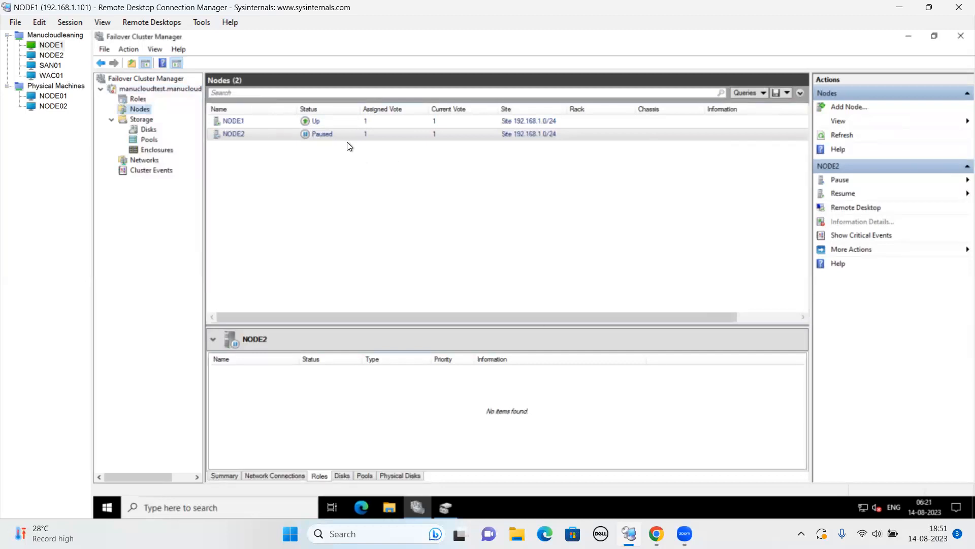
Check the roles and disks held by NODE2 and the owner node of testrole.
{"action": "left_click", "coordinate": [339, 477]}
{"action": "left_click", "coordinate": [326, 477]}
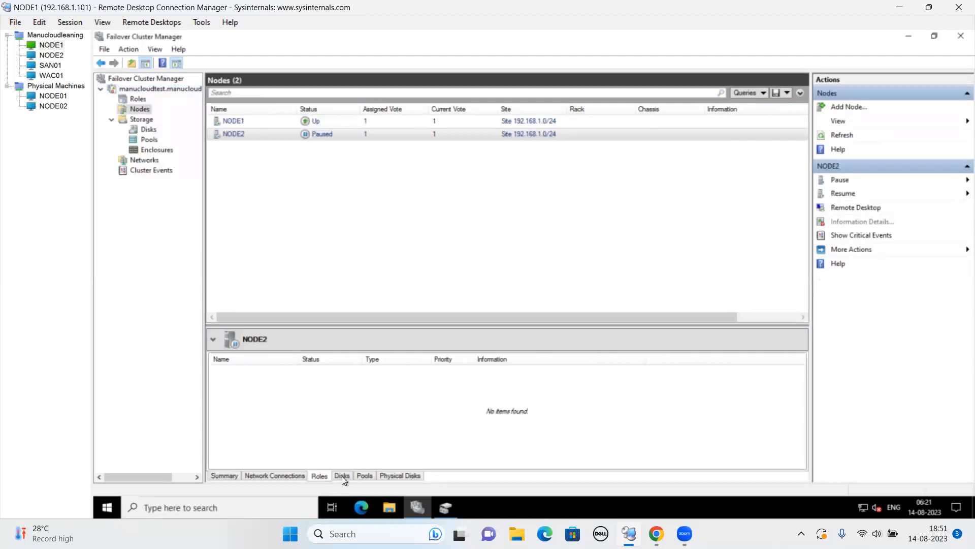
{"action": "left_click", "coordinate": [342, 476]}
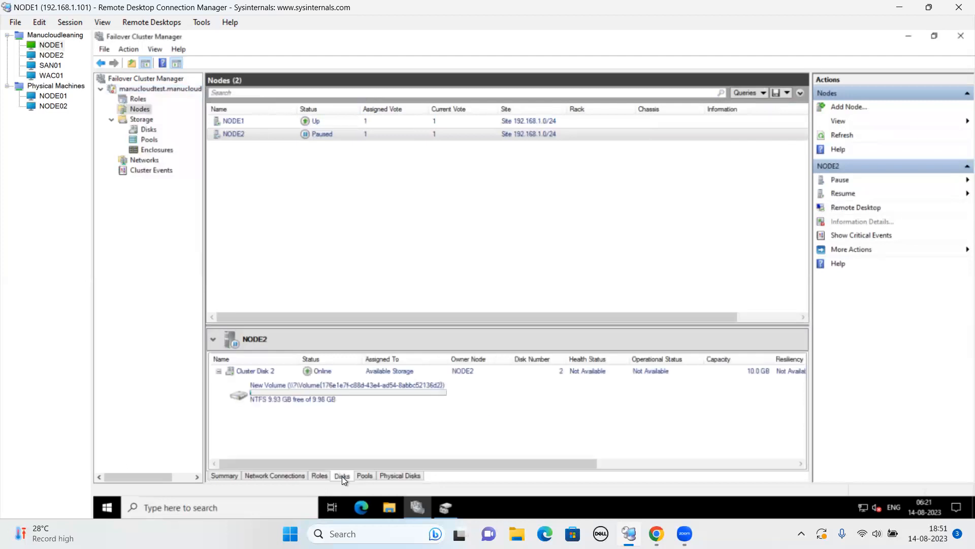
{"action": "right_click", "coordinate": [281, 135]}
{"action": "left_click", "coordinate": [139, 98]}
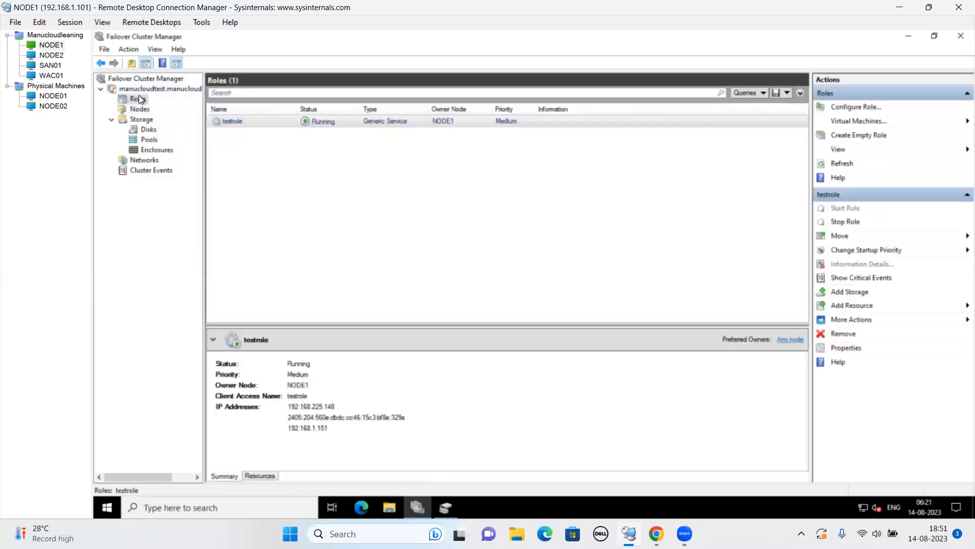
{"action": "left_click", "coordinate": [140, 107]}
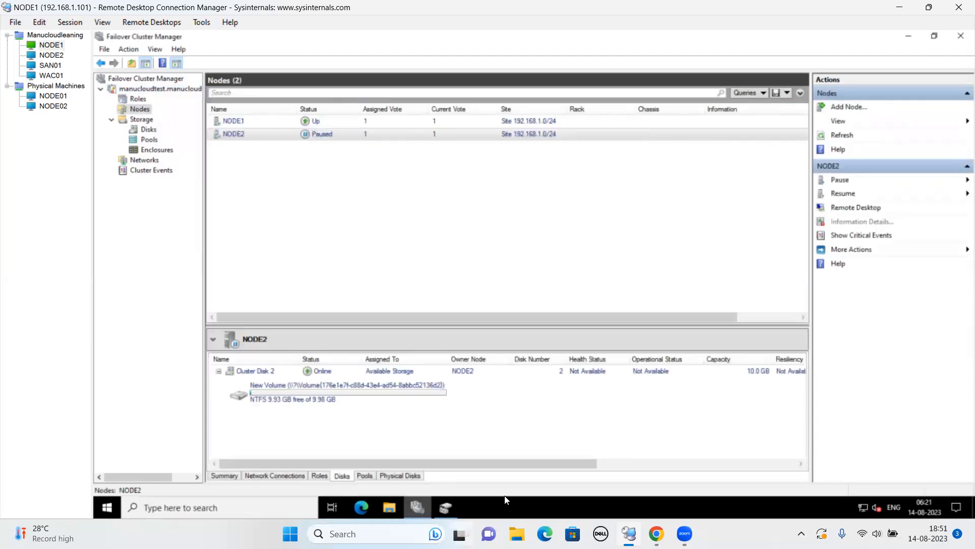
Resume the paused NODE2 without failing its roles back.
{"action": "left_click", "coordinate": [322, 134]}
{"action": "right_click", "coordinate": [324, 137]}
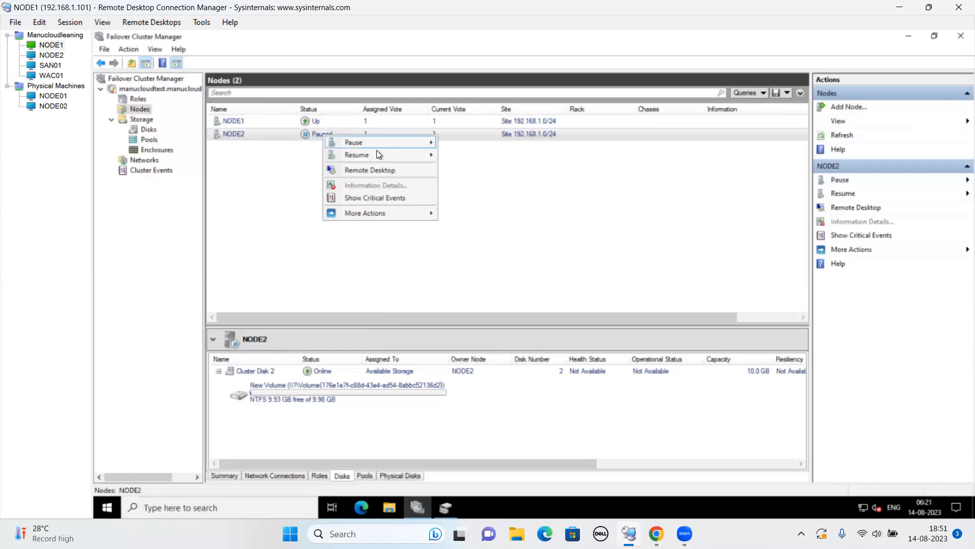
{"action": "mouse_move", "coordinate": [376, 150]}
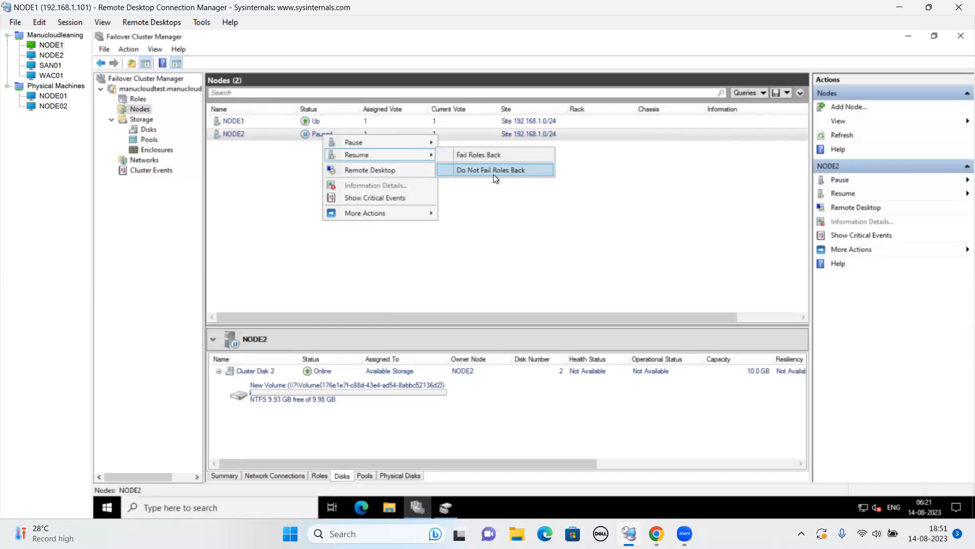
{"action": "left_click", "coordinate": [492, 175]}
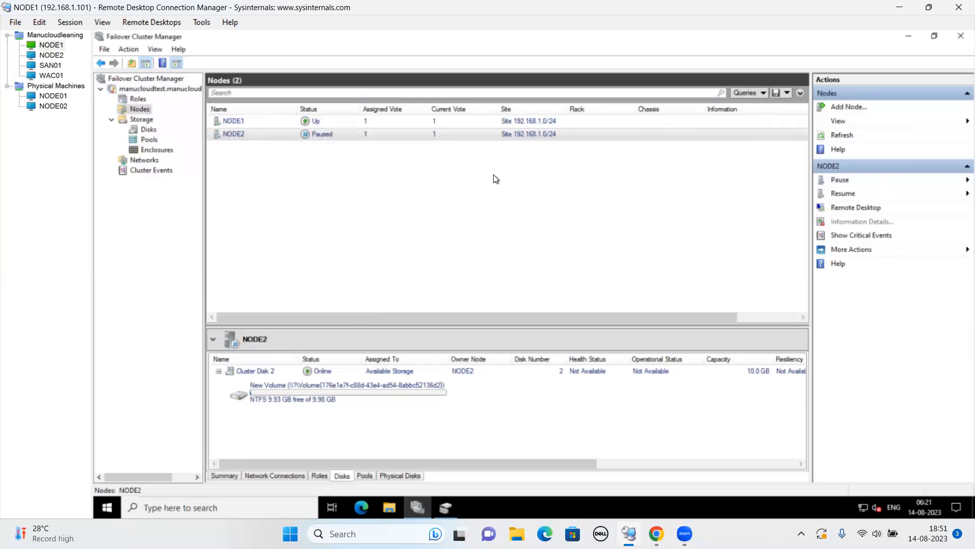
Pause NODE2 again, this time draining its roles.
{"action": "right_click", "coordinate": [328, 136]}
{"action": "mouse_move", "coordinate": [397, 157]}
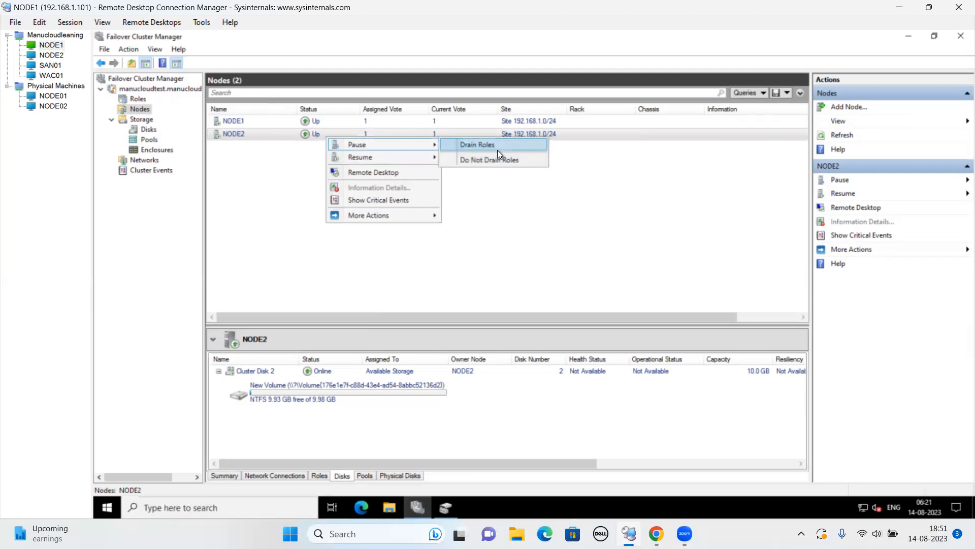
{"action": "left_click", "coordinate": [498, 152]}
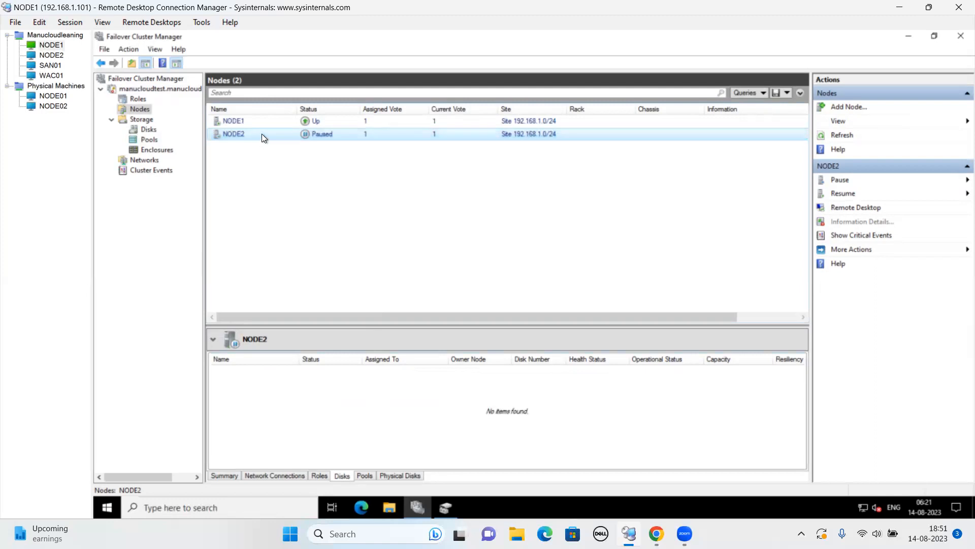
Resume NODE2 with the option to fail its roles back.
{"action": "right_click", "coordinate": [291, 133]}
{"action": "mouse_move", "coordinate": [397, 149]}
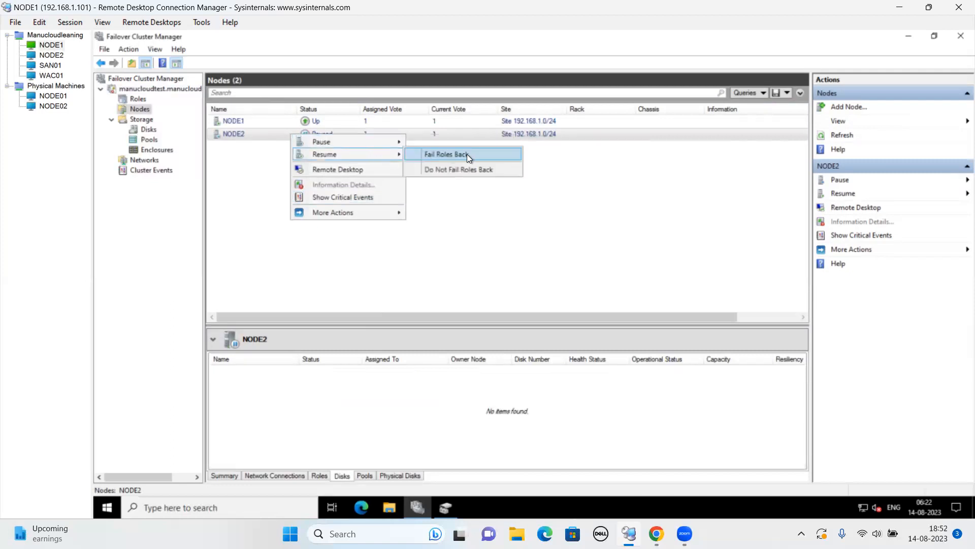
{"action": "left_click", "coordinate": [470, 155]}
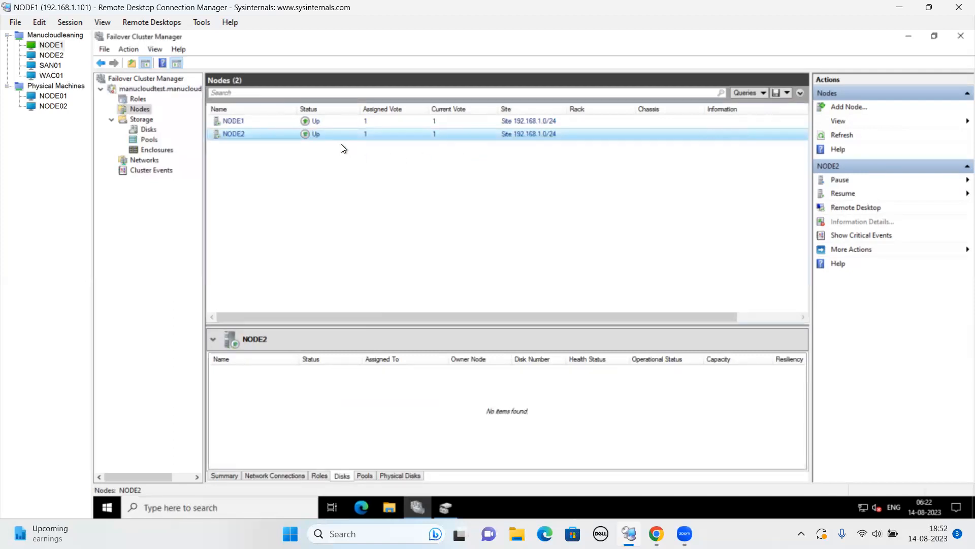
Check both nodes, the owner nodes of Cluster Disk 1 and Cluster Disk 2, and the cluster summary's current host server.
{"action": "left_click", "coordinate": [249, 120]}
{"action": "left_click", "coordinate": [242, 132]}
{"action": "left_click", "coordinate": [147, 130]}
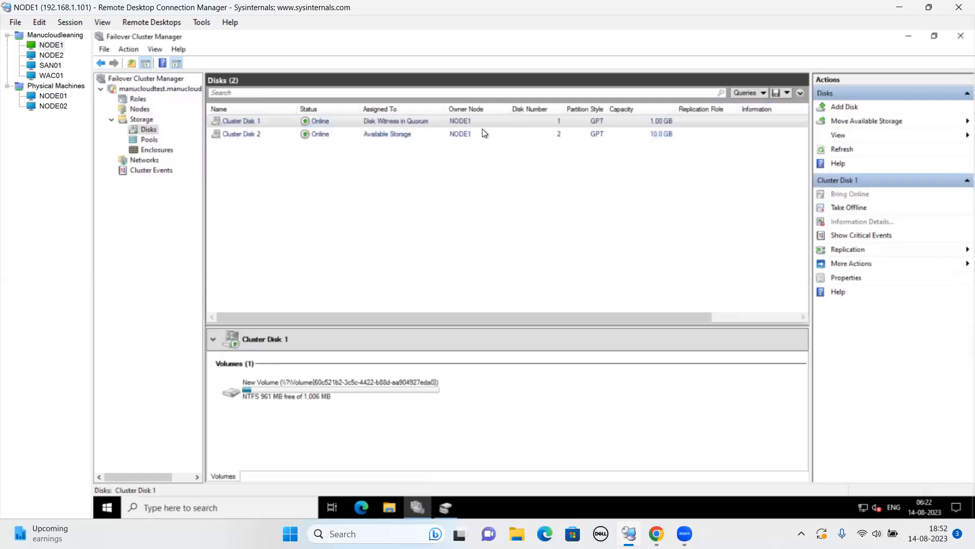
{"action": "left_click", "coordinate": [450, 135]}
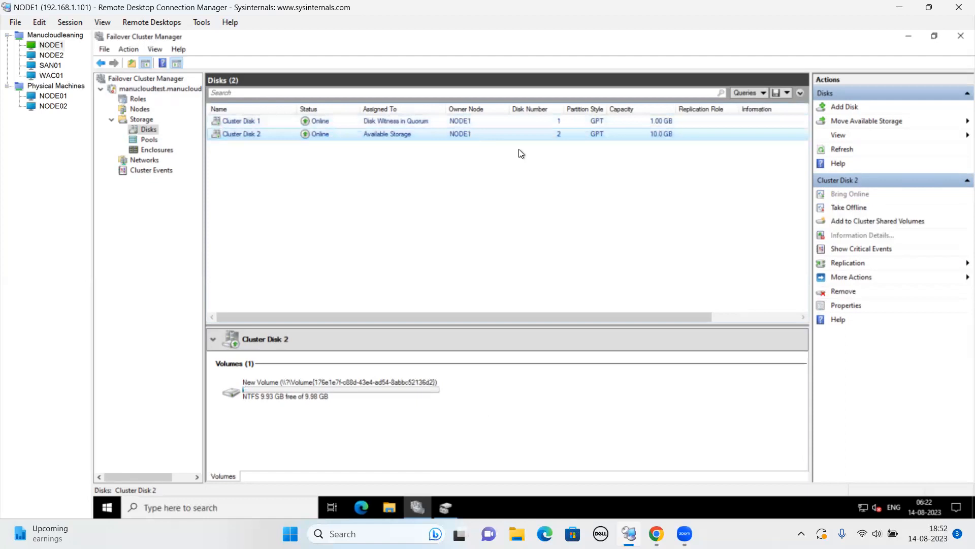
{"action": "left_click", "coordinate": [147, 89]}
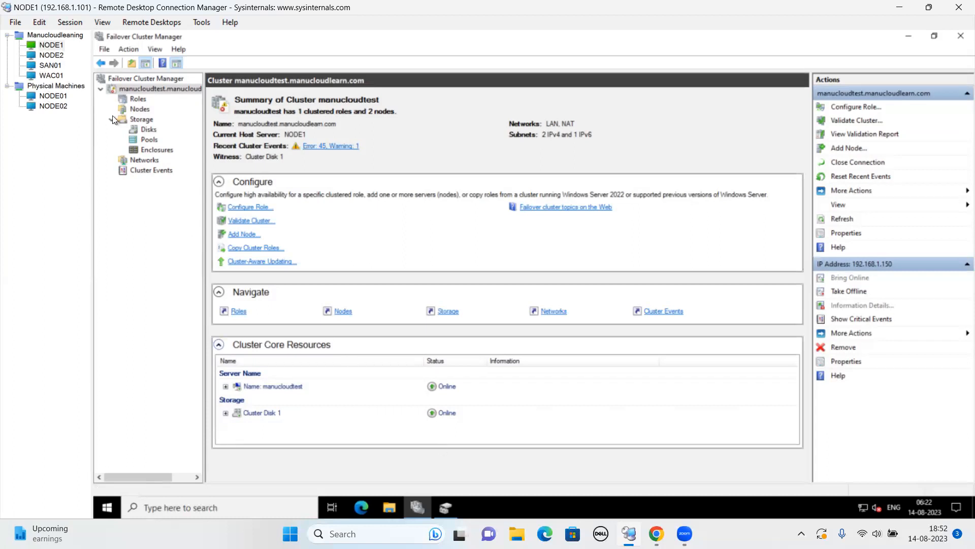
Switch to the physical host NODE01 and turn off the NODE1 virtual machine in Hyper-V Manager.
{"action": "left_click", "coordinate": [61, 96]}
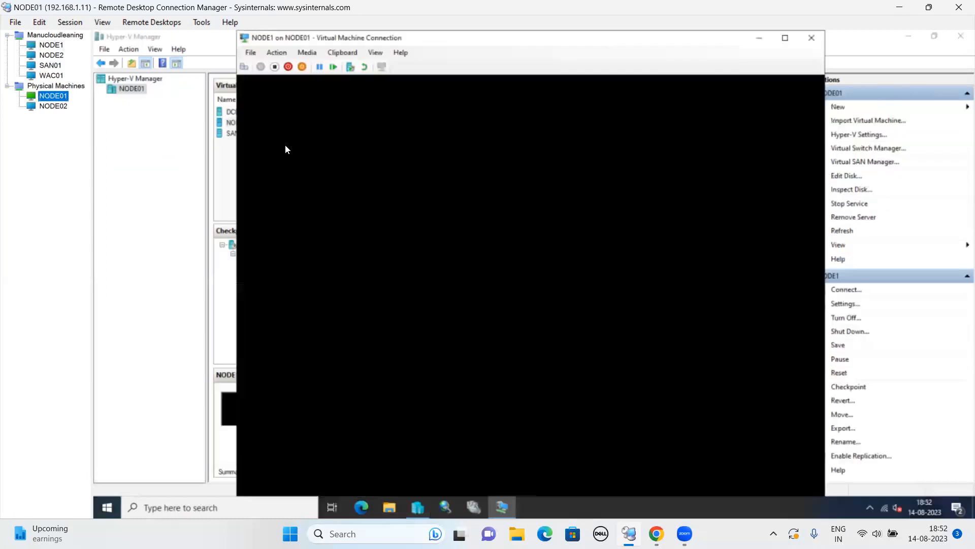
{"action": "left_click_drag", "start_coordinate": [224, 158], "coordinate": [251, 122]}
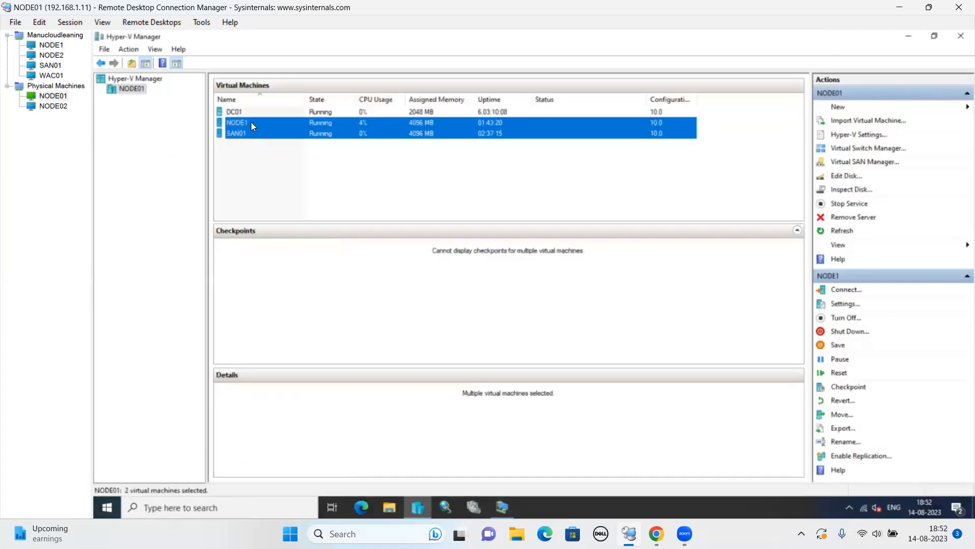
{"action": "left_click", "coordinate": [248, 148]}
{"action": "left_click", "coordinate": [249, 126]}
{"action": "right_click", "coordinate": [249, 127]}
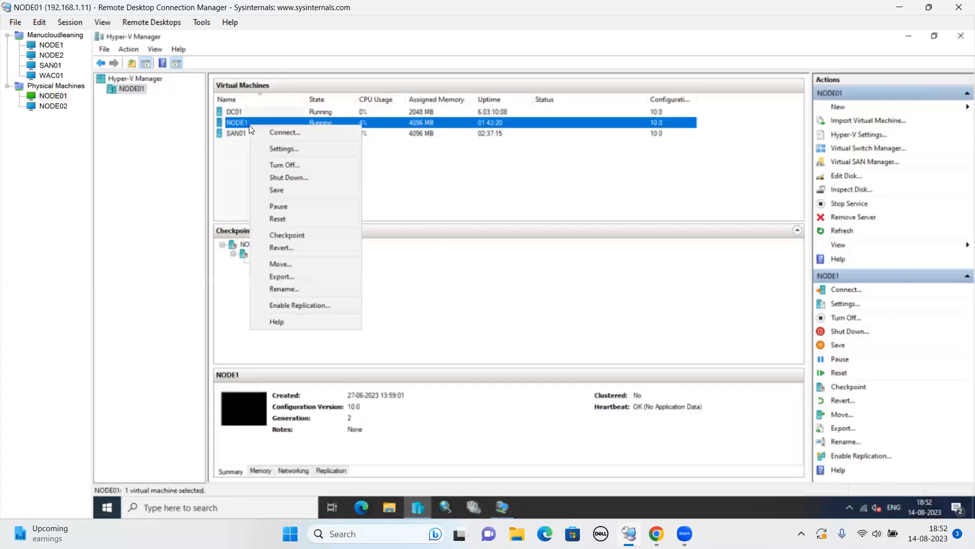
{"action": "left_click", "coordinate": [291, 163]}
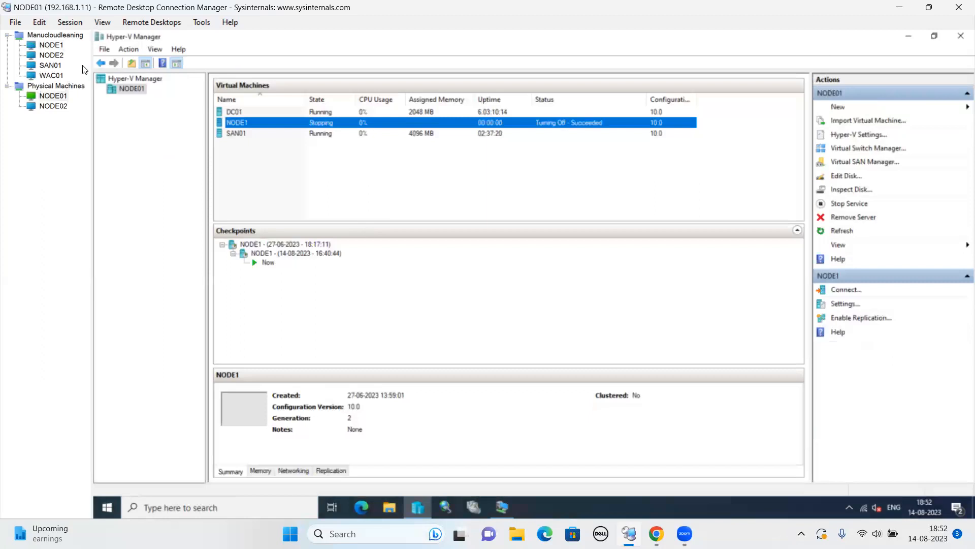
Look through the SAN01, WAC01 and NODE2 sessions and check whether the NODE1 session still responds.
{"action": "left_click", "coordinate": [54, 68]}
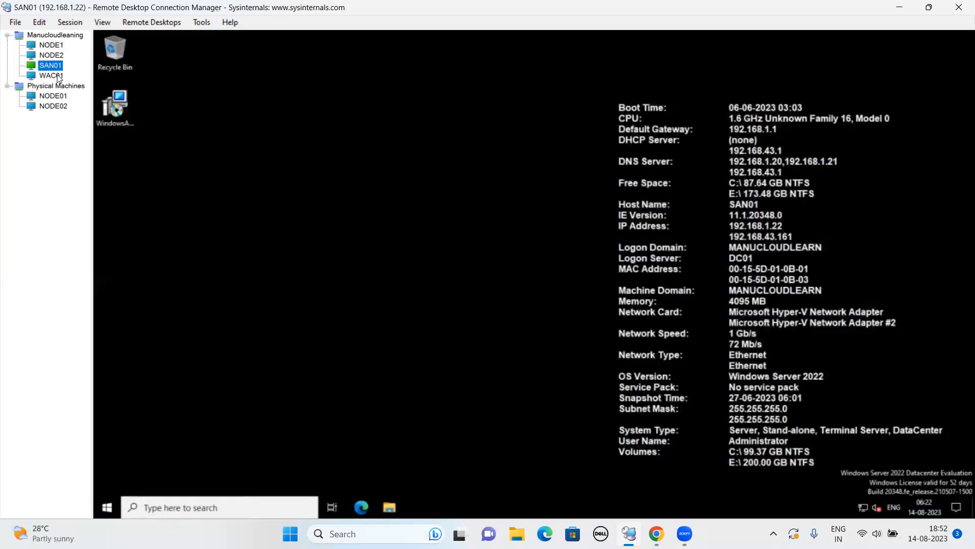
{"action": "left_click", "coordinate": [57, 77]}
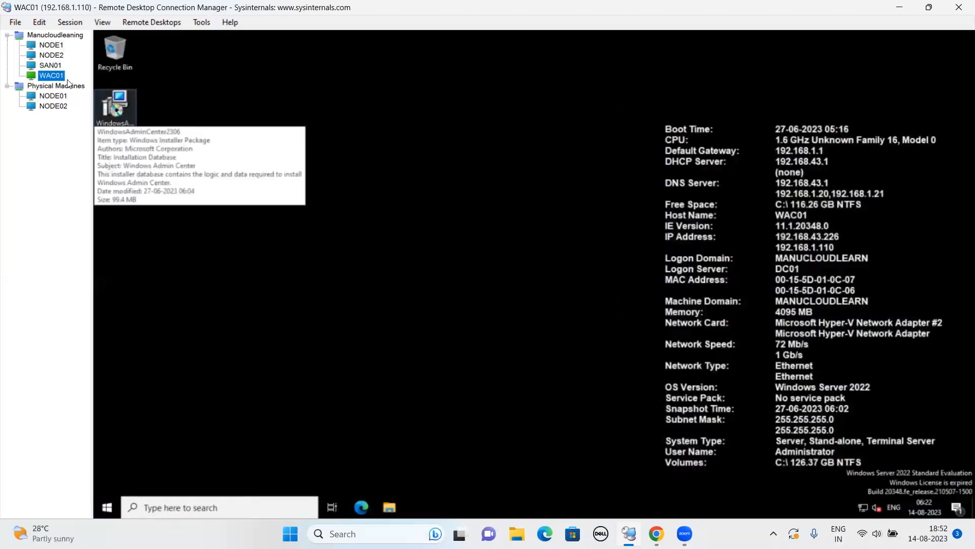
{"action": "left_click", "coordinate": [59, 57]}
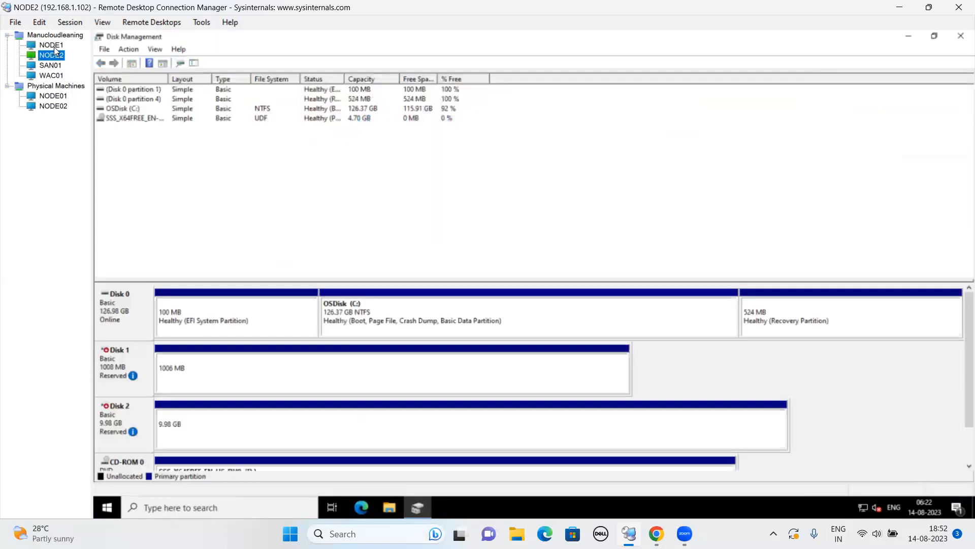
{"action": "left_click", "coordinate": [54, 47]}
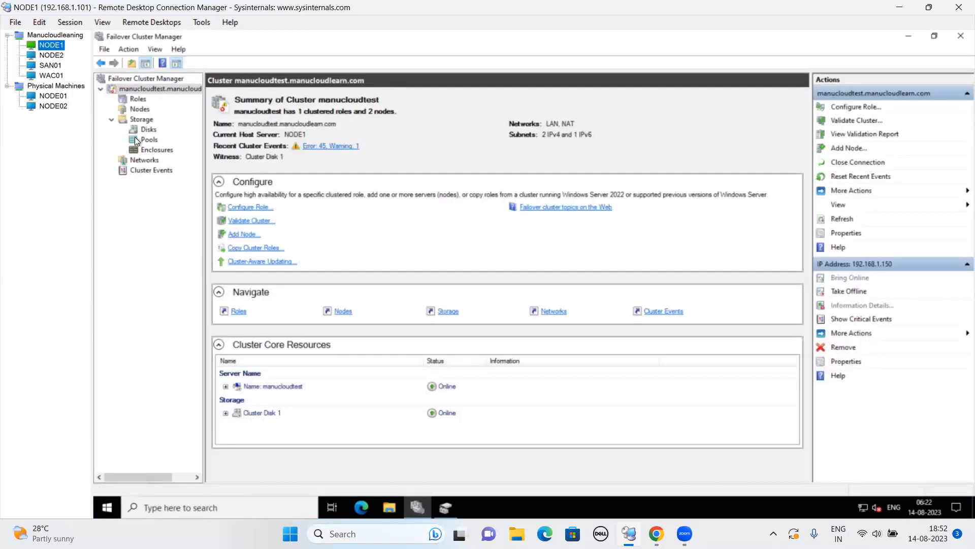
{"action": "left_click", "coordinate": [137, 103]}
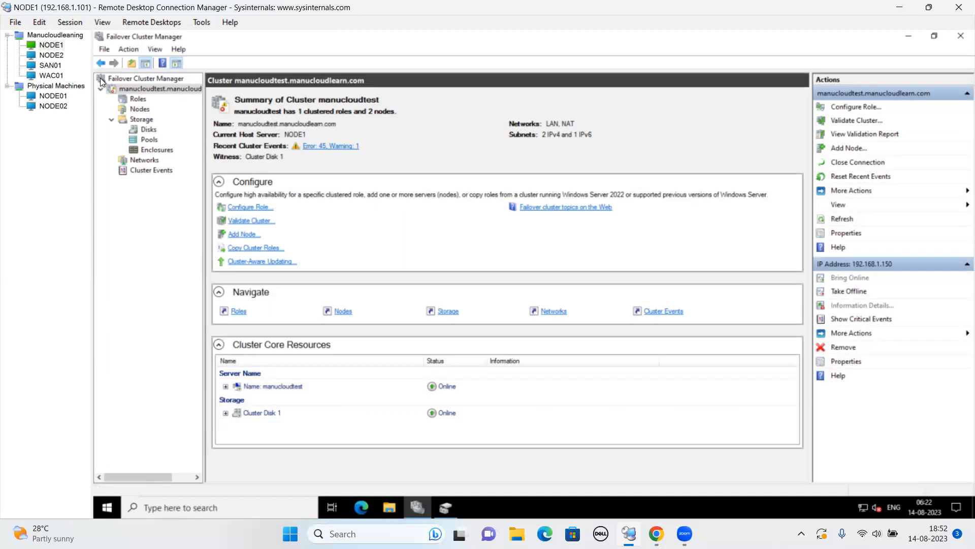
Switch to the NODE2 session, launch Failover Cluster Manager there, minimize Disk Management and dismiss the Windows Admin Center notice.
{"action": "left_click", "coordinate": [52, 54]}
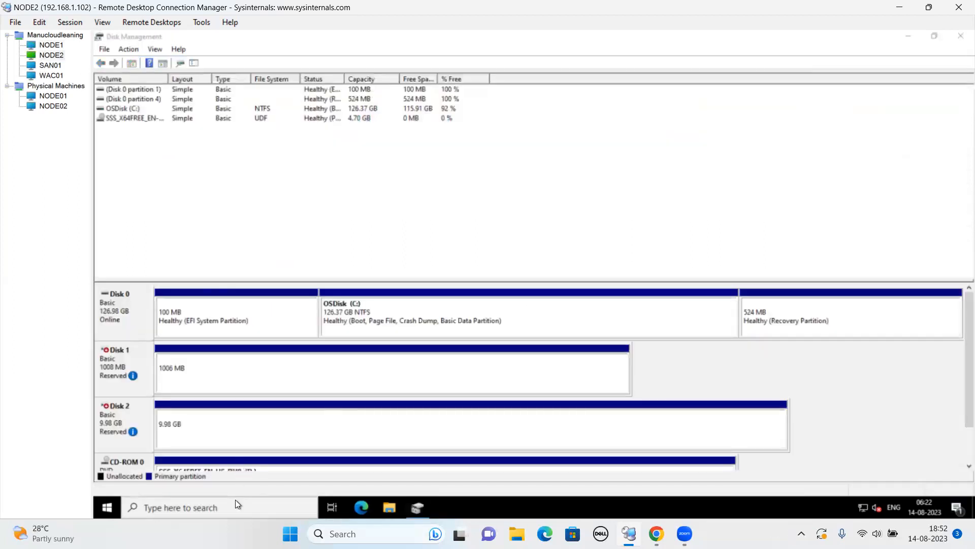
{"action": "left_click", "coordinate": [236, 500]}
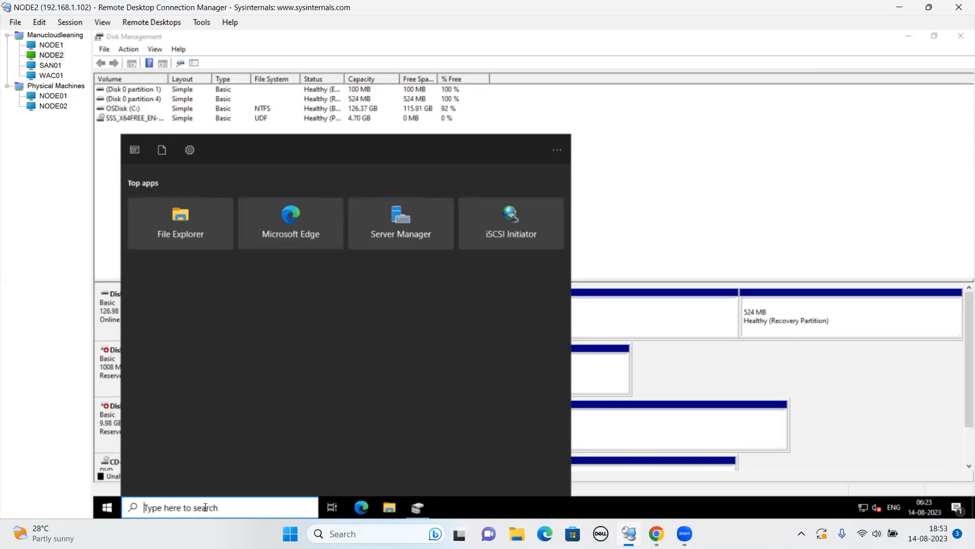
{"action": "left_click", "coordinate": [51, 64]}
{"action": "left_click", "coordinate": [53, 55]}
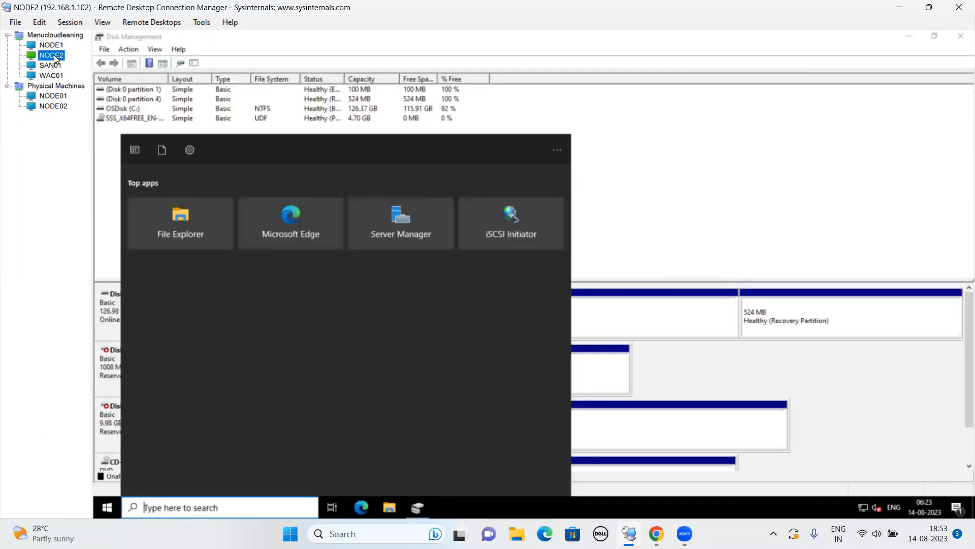
{"action": "left_click", "coordinate": [198, 506]}
{"action": "type", "text": "fa"}
{"action": "left_click", "coordinate": [209, 205]}
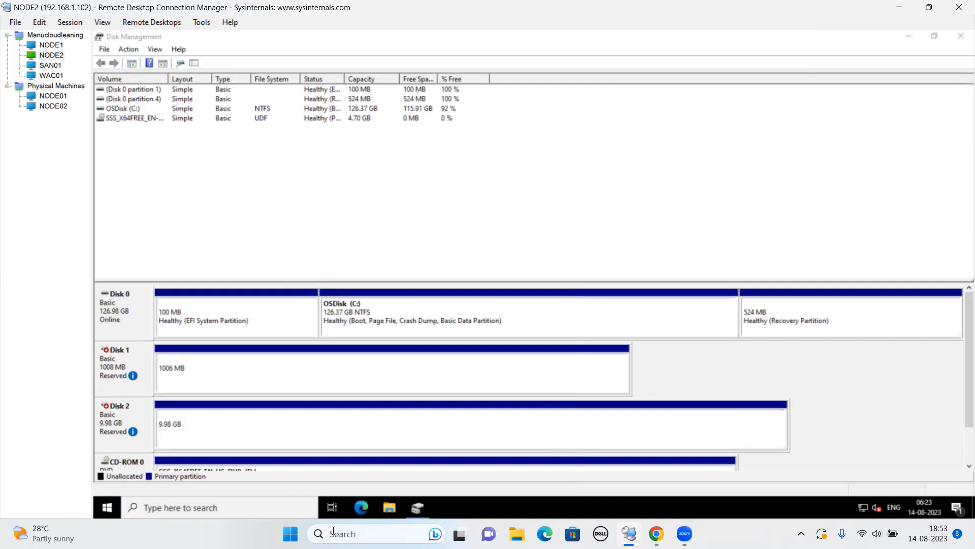
{"action": "left_click", "coordinate": [910, 37]}
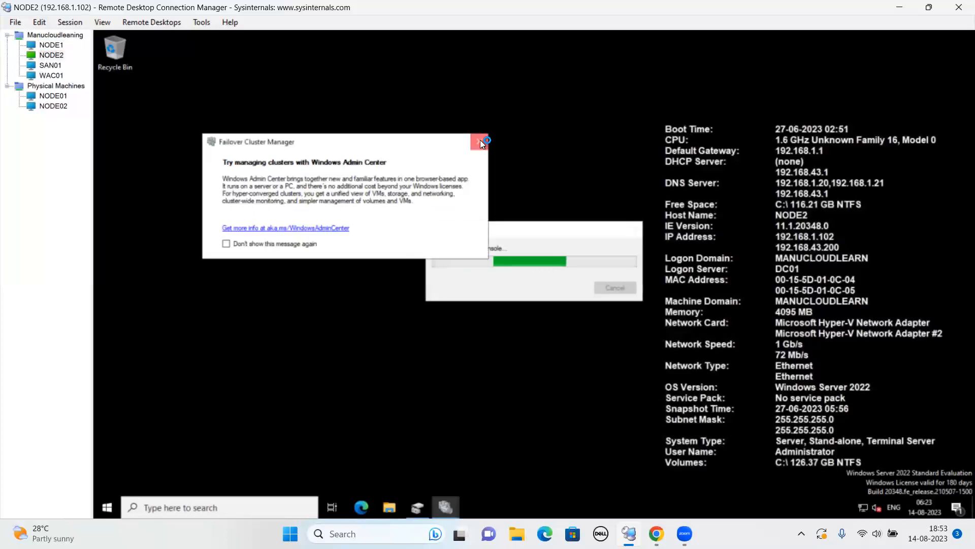
{"action": "left_click", "coordinate": [480, 143]}
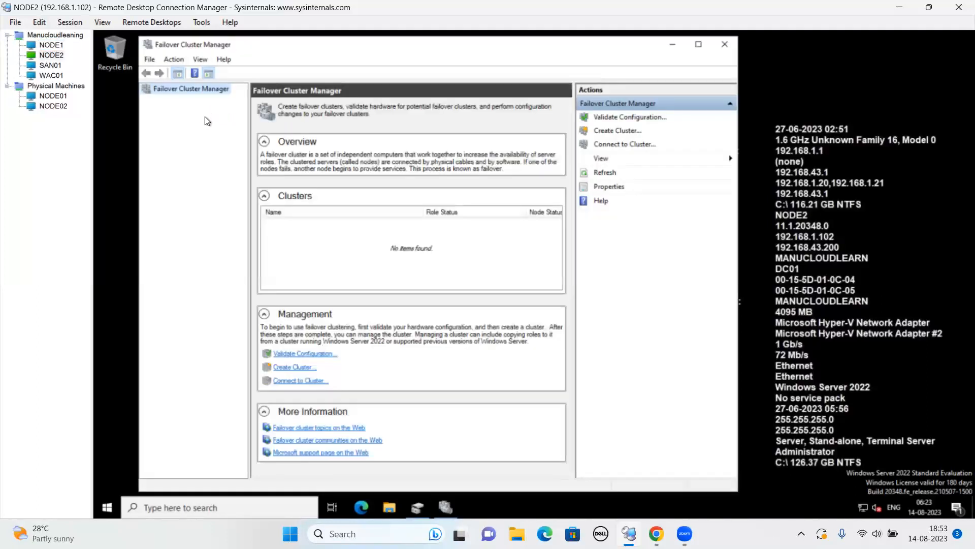
Maximize Failover Cluster Manager, dismiss the cluster selection dialog and view the manucloudtest cluster's summary.
{"action": "left_click", "coordinate": [699, 46]}
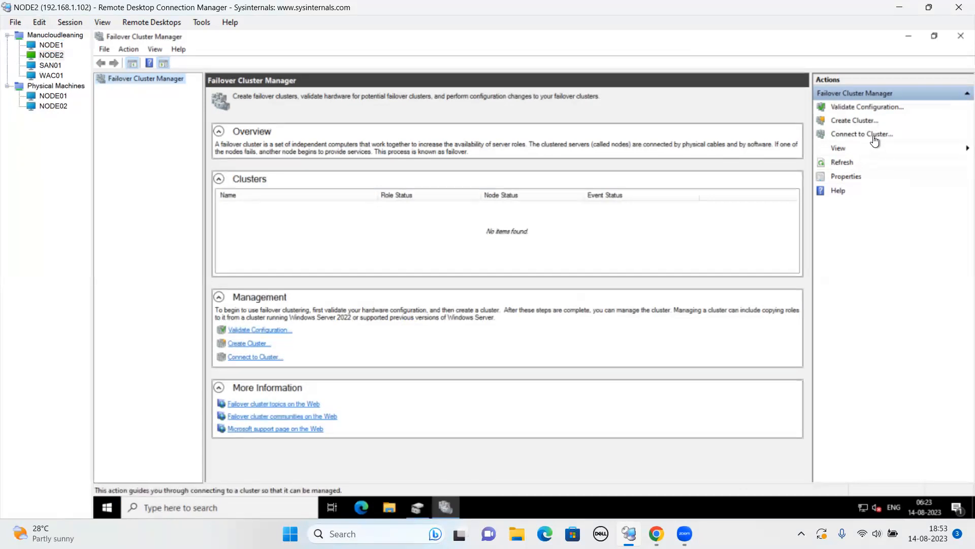
{"action": "left_click", "coordinate": [874, 135]}
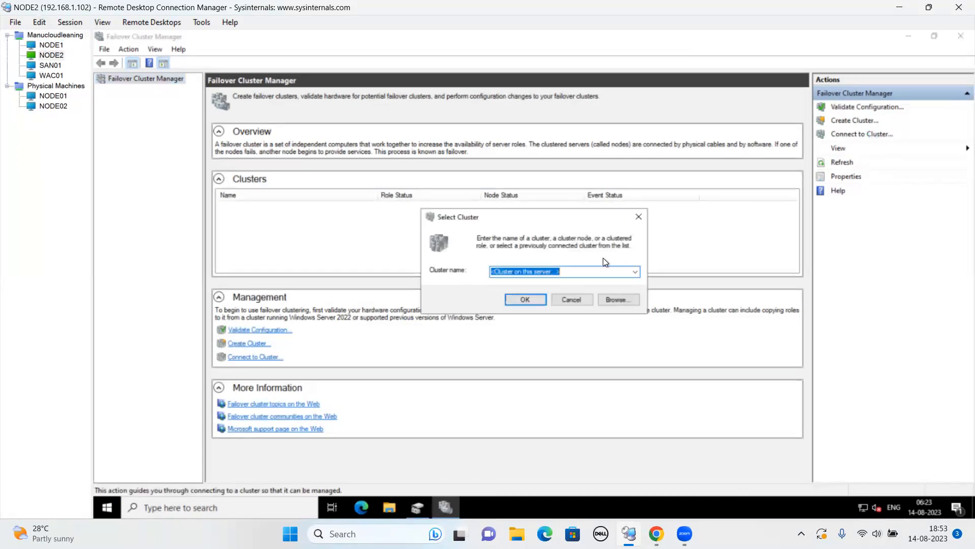
{"action": "left_click", "coordinate": [636, 270]}
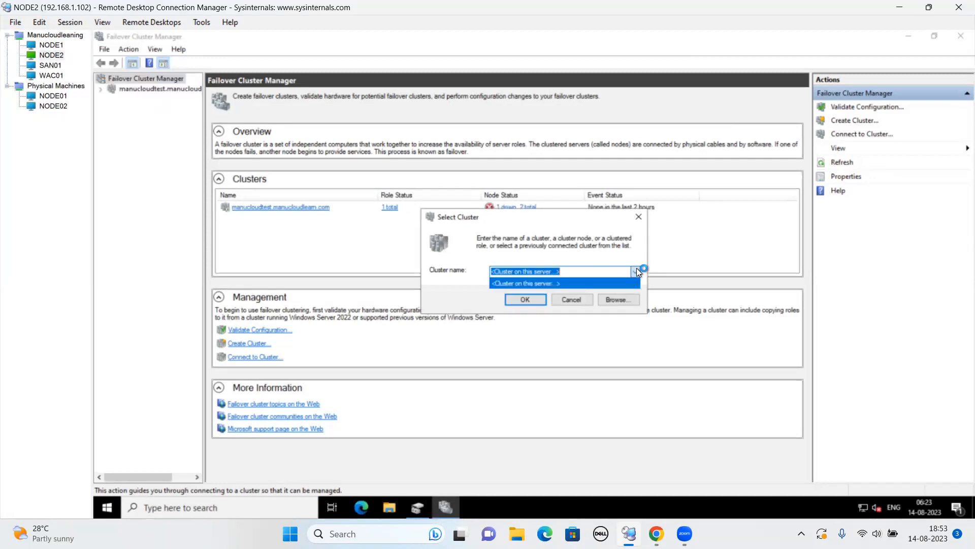
{"action": "left_click", "coordinate": [639, 217]}
{"action": "left_click", "coordinate": [639, 217]}
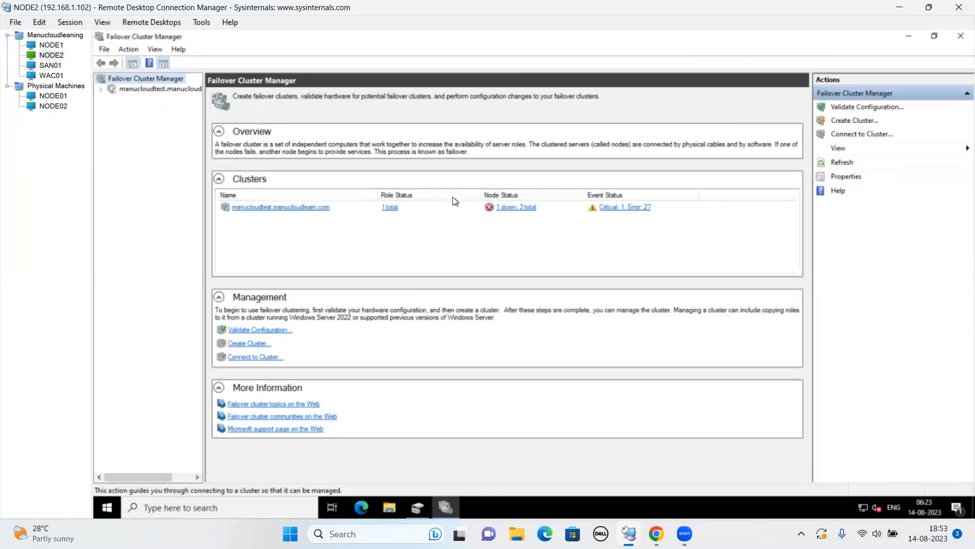
{"action": "left_click", "coordinate": [137, 87]}
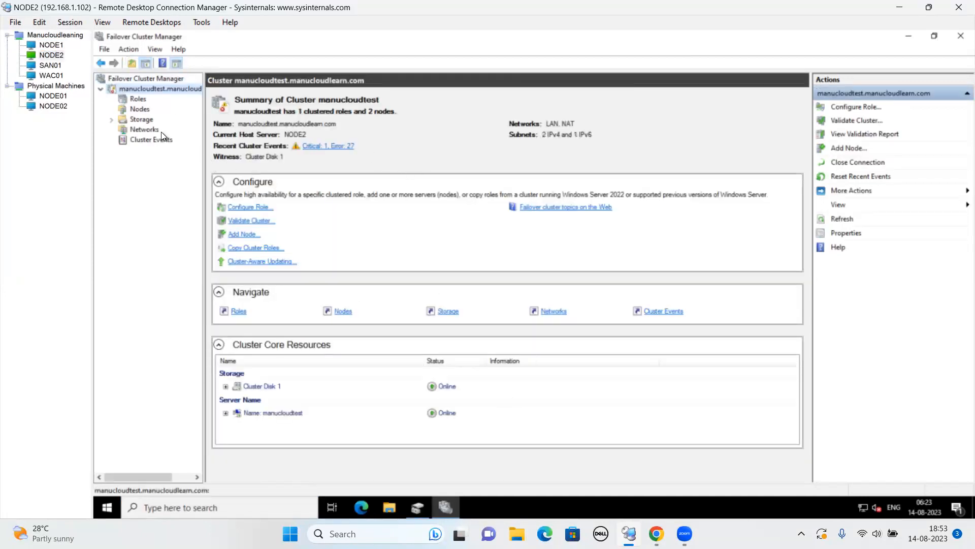
Check the testrole role's owner node and the destination nodes offered for moving it, cancel the move and refresh the roles list.
{"action": "left_click", "coordinate": [136, 100]}
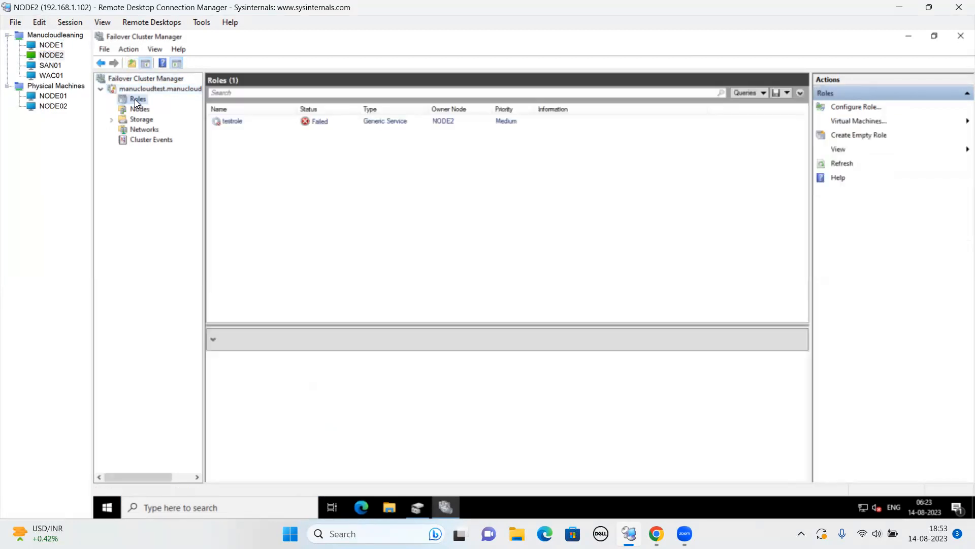
{"action": "left_click", "coordinate": [279, 123]}
{"action": "right_click", "coordinate": [279, 123]}
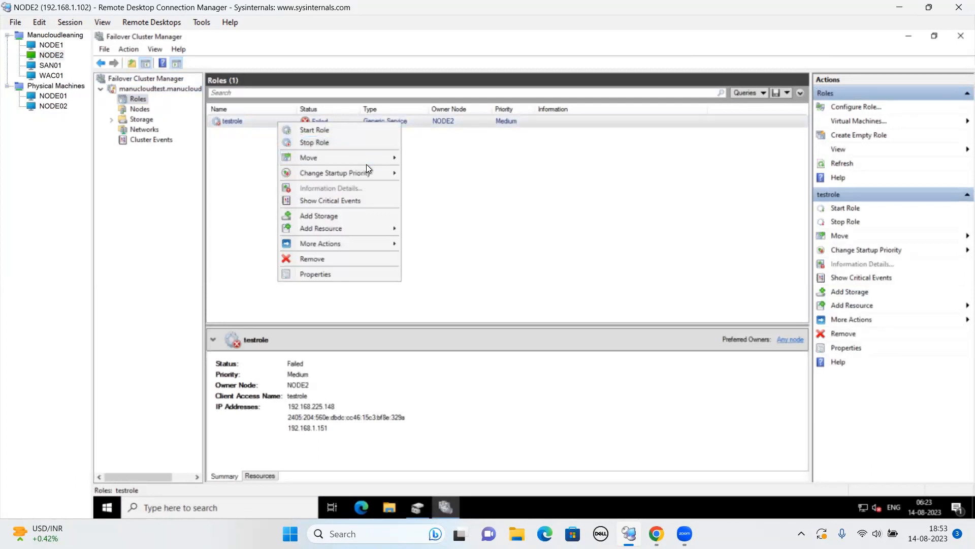
{"action": "mouse_move", "coordinate": [386, 160]}
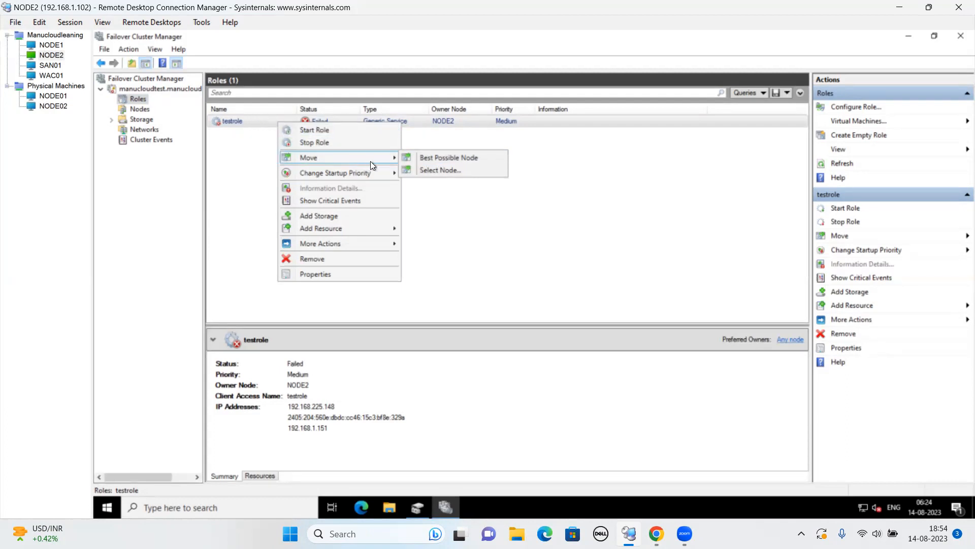
{"action": "mouse_move", "coordinate": [327, 158]}
{"action": "left_click", "coordinate": [474, 170]}
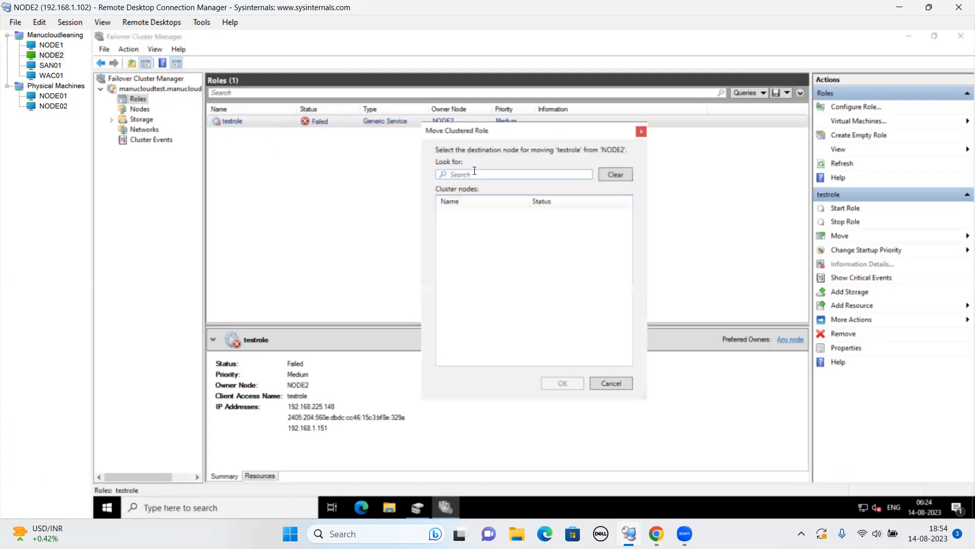
{"action": "left_click", "coordinate": [640, 132]}
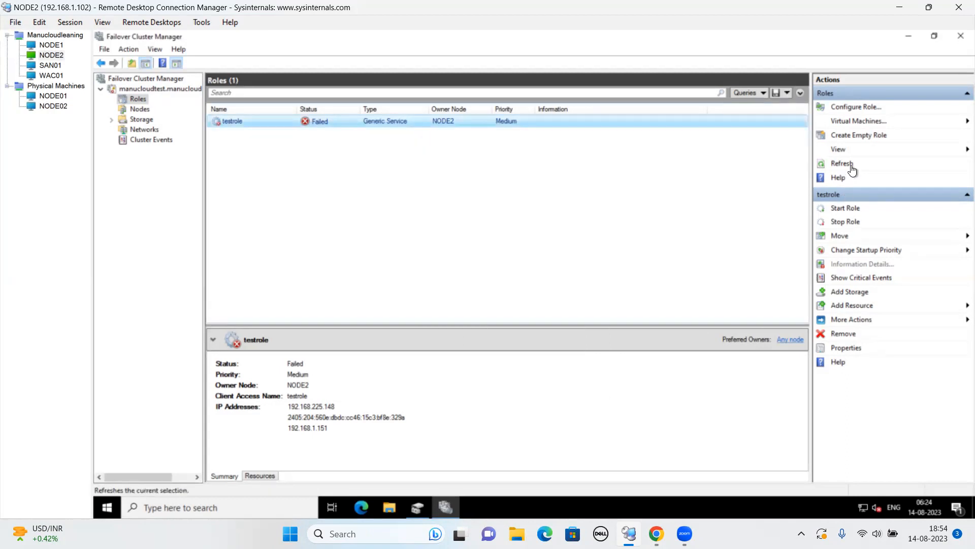
{"action": "left_click", "coordinate": [851, 166]}
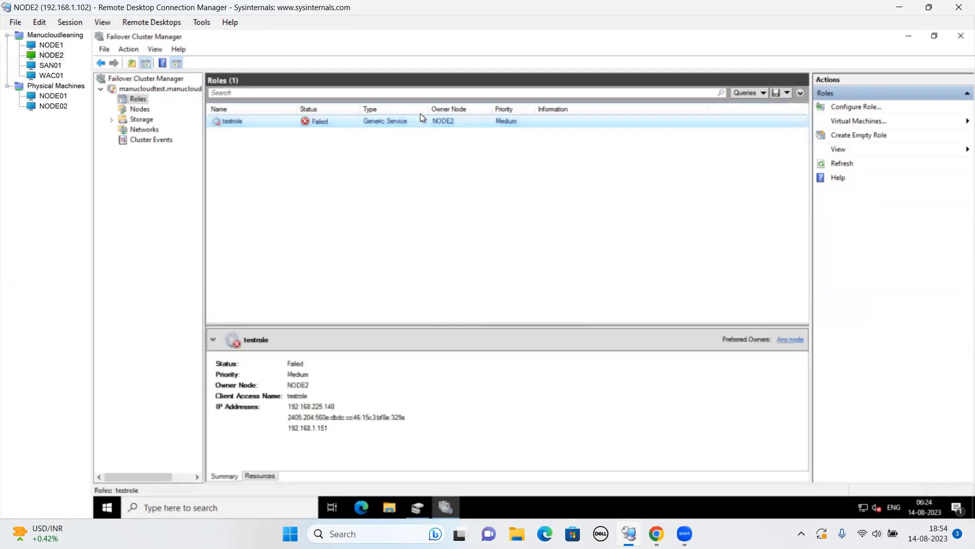
Try to start the testrole clustered role on NODE2.
{"action": "right_click", "coordinate": [417, 117]}
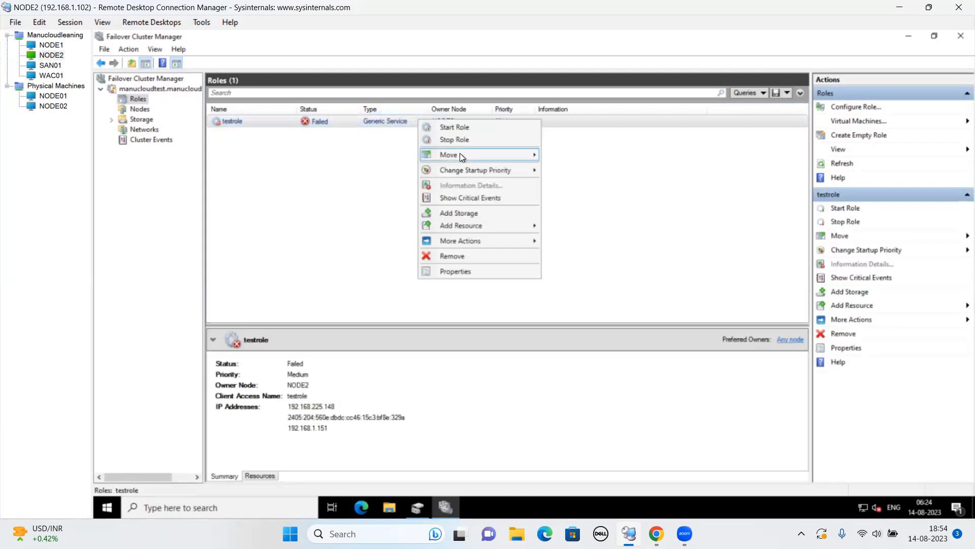
{"action": "mouse_move", "coordinate": [459, 154]}
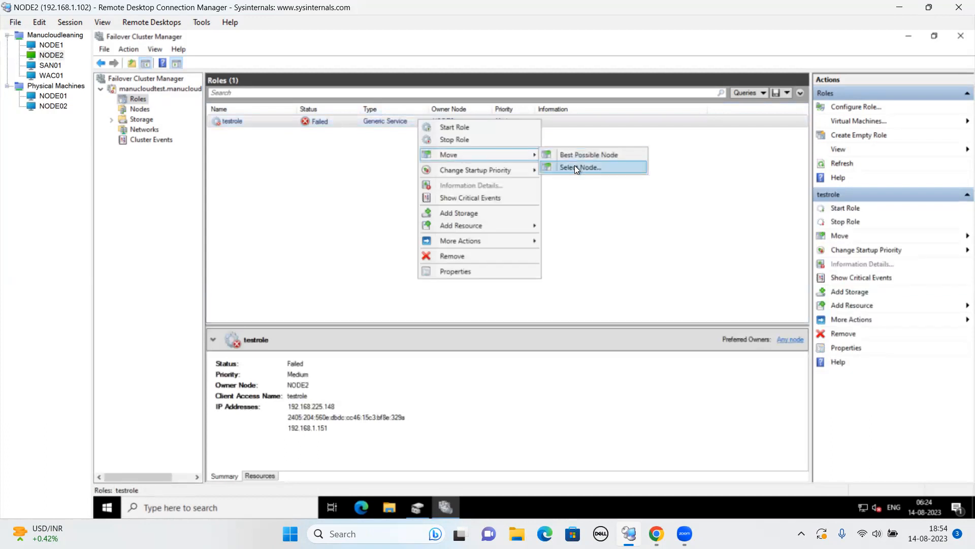
{"action": "left_click", "coordinate": [501, 132]}
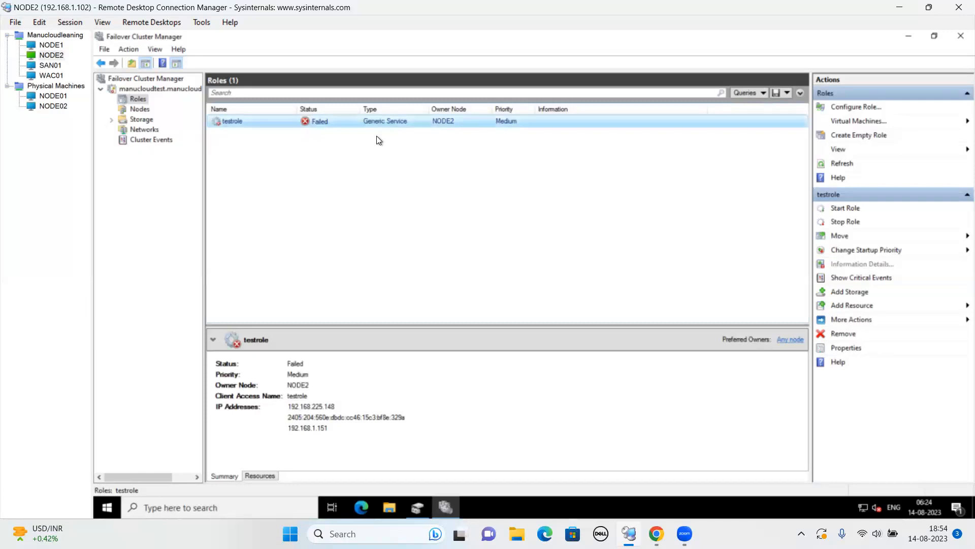
Stop the testrole clustered role and start it again on NODE2.
{"action": "right_click", "coordinate": [373, 123]}
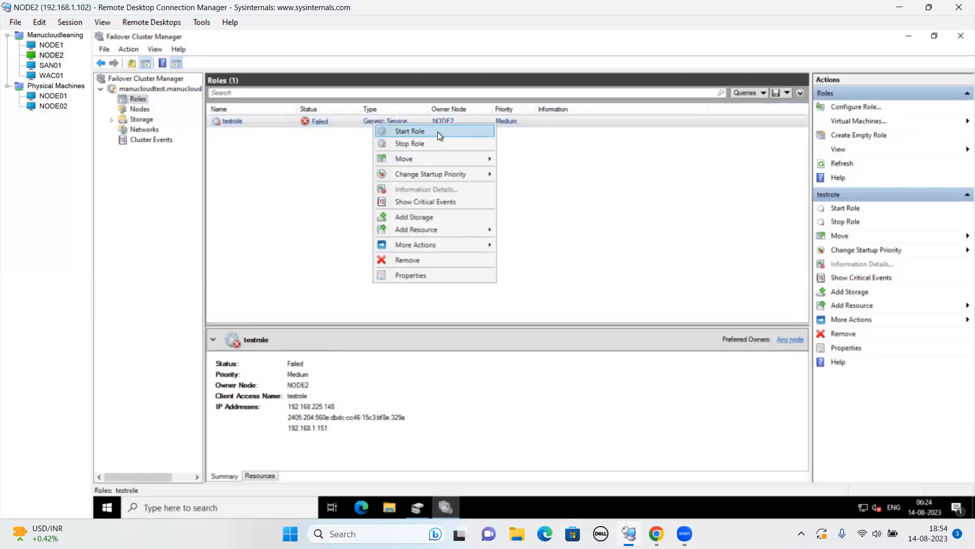
{"action": "left_click", "coordinate": [445, 143]}
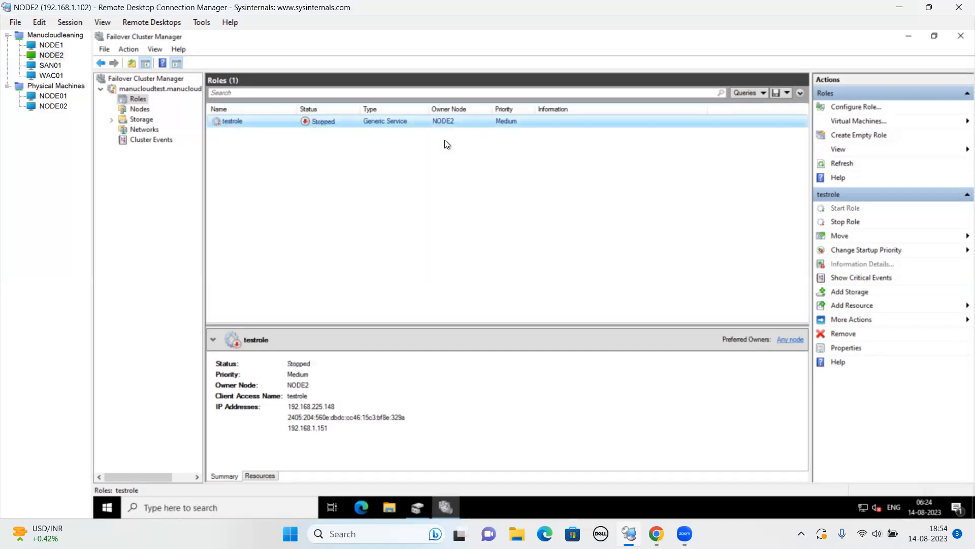
{"action": "right_click", "coordinate": [380, 126]}
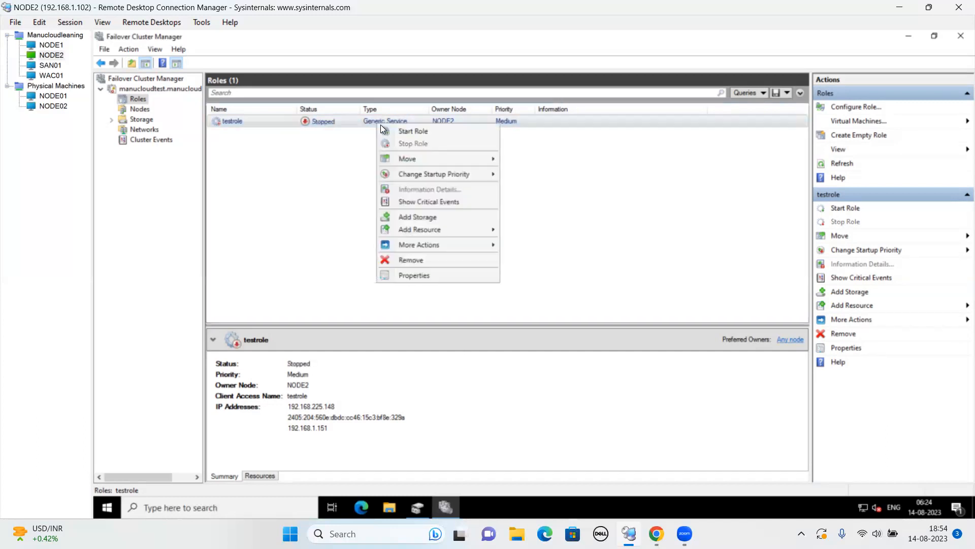
{"action": "left_click", "coordinate": [416, 132]}
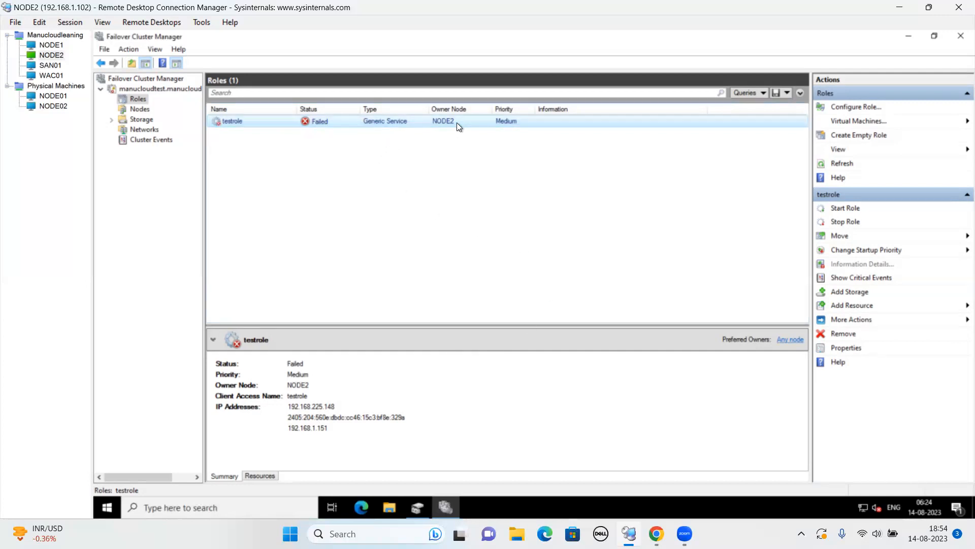
Check the status of NODE1 and NODE2 in the cluster and open the list of cluster disks.
{"action": "left_click", "coordinate": [147, 108]}
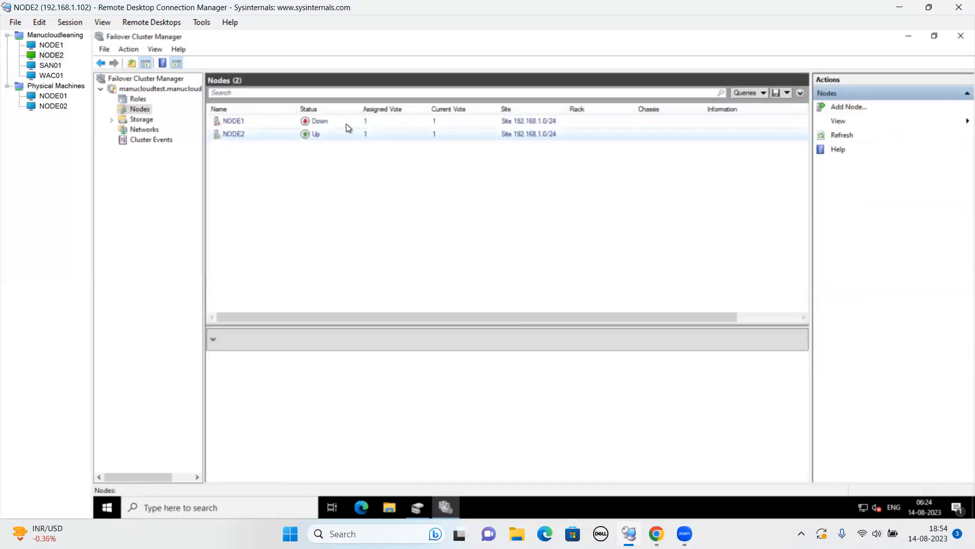
{"action": "left_click", "coordinate": [338, 118]}
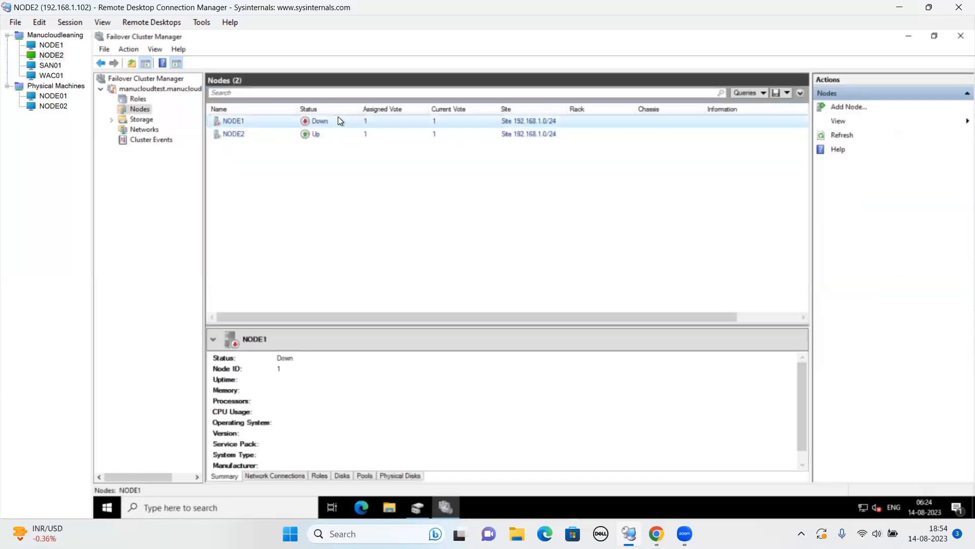
{"action": "left_click", "coordinate": [316, 132]}
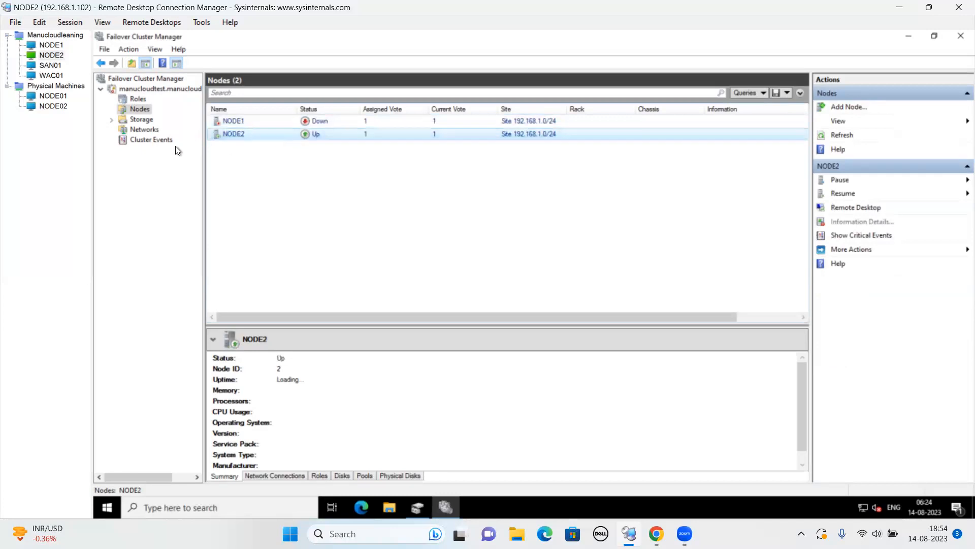
{"action": "left_click", "coordinate": [144, 121]}
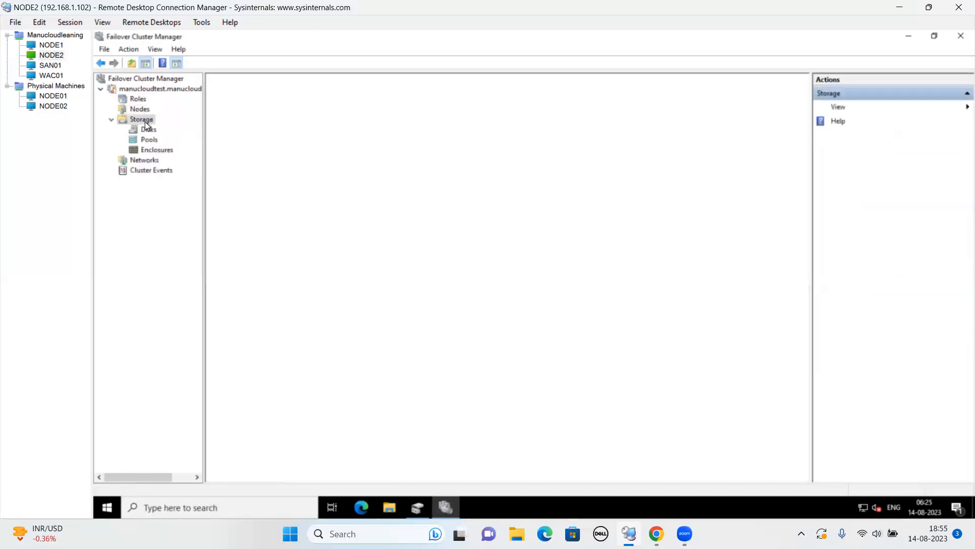
{"action": "left_click", "coordinate": [142, 127]}
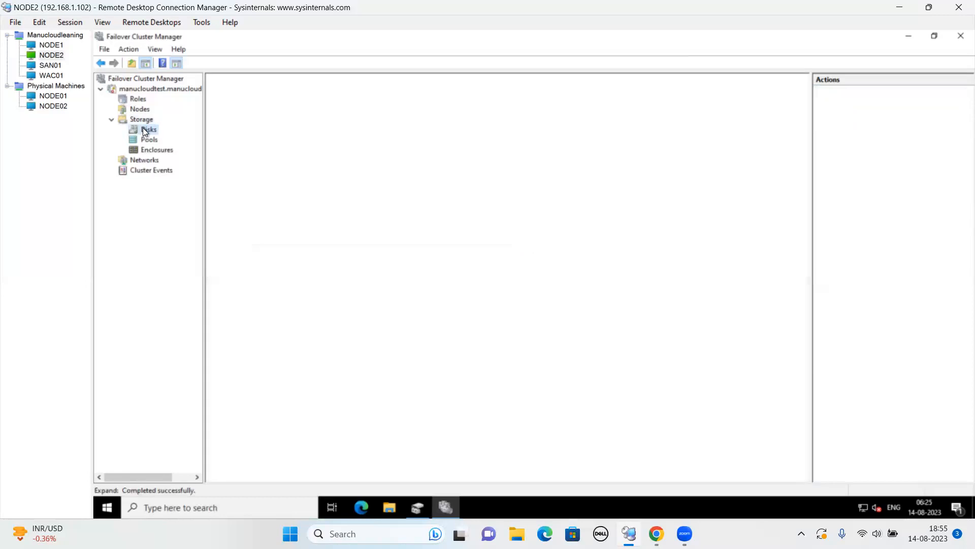